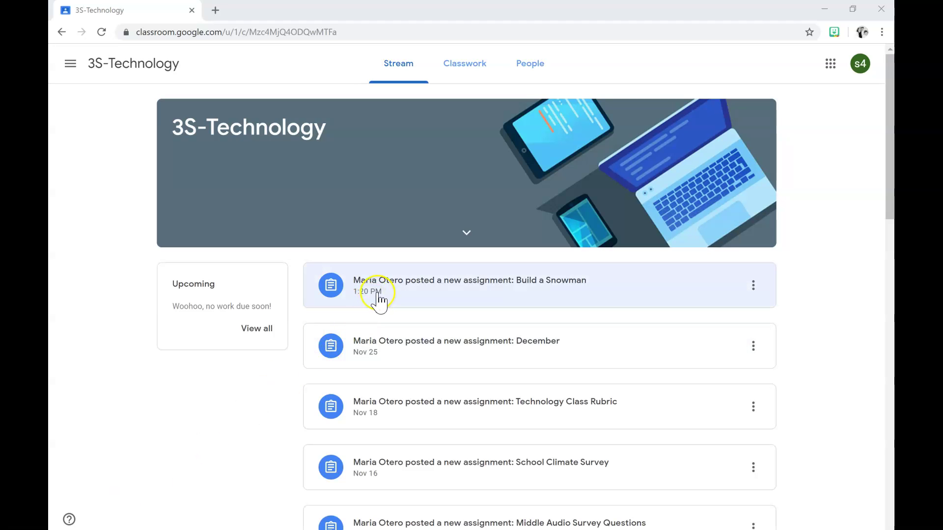
Open the Build a Snowman post and its attached Google Slides deck from the Stream.
{"action": "left_click", "coordinate": [381, 294]}
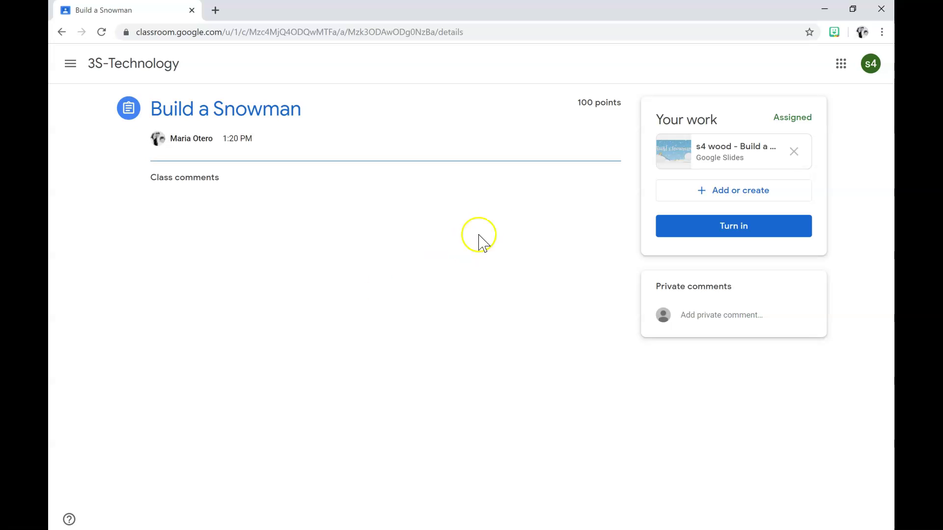
{"action": "left_click", "coordinate": [695, 153]}
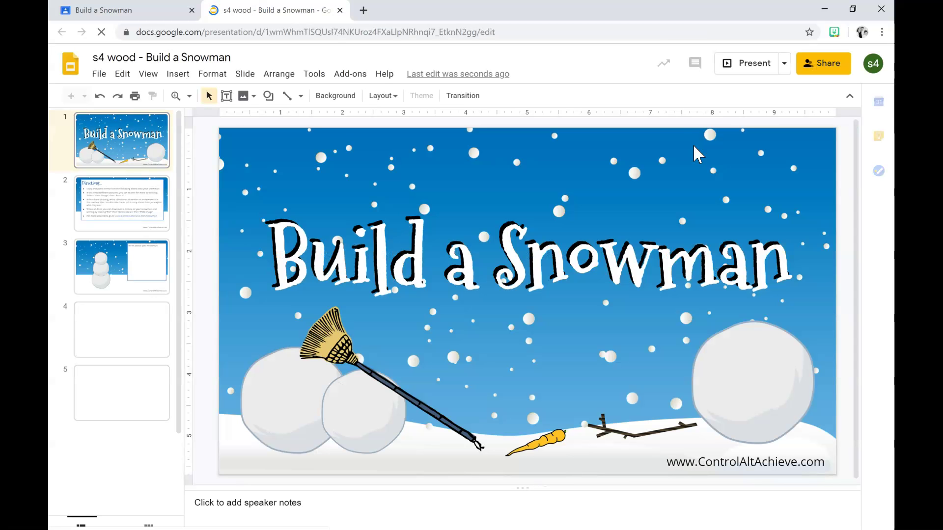
Preview the title, Directions, snowman, Eyes, Mouths and Arms slides.
{"action": "left_click", "coordinate": [627, 159]}
{"action": "left_click", "coordinate": [140, 159]}
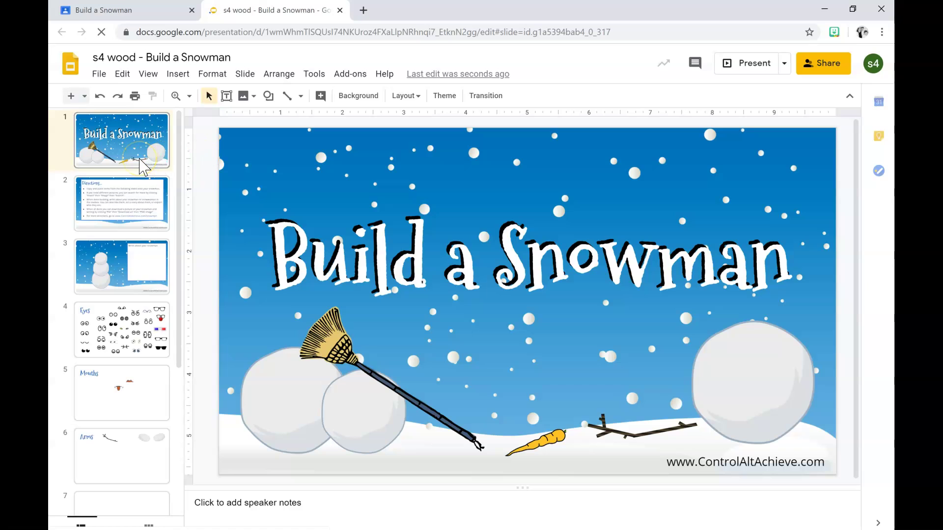
{"action": "left_click", "coordinate": [135, 198]}
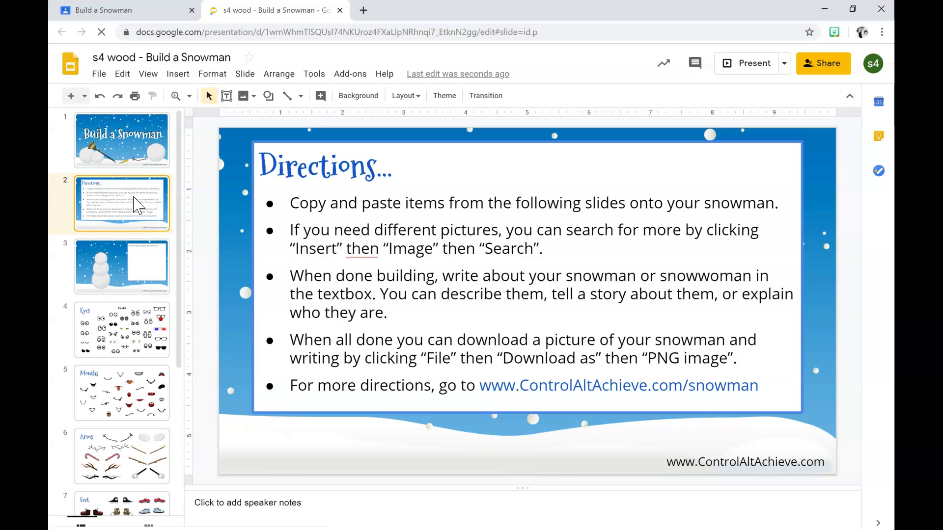
{"action": "left_click", "coordinate": [131, 269]}
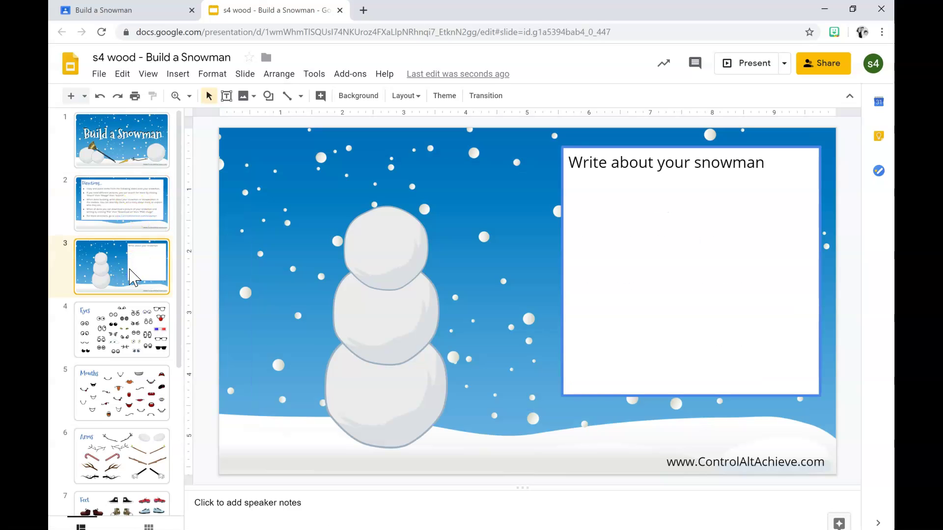
{"action": "left_click", "coordinate": [120, 327]}
{"action": "left_click", "coordinate": [114, 379]}
{"action": "left_click", "coordinate": [108, 444]}
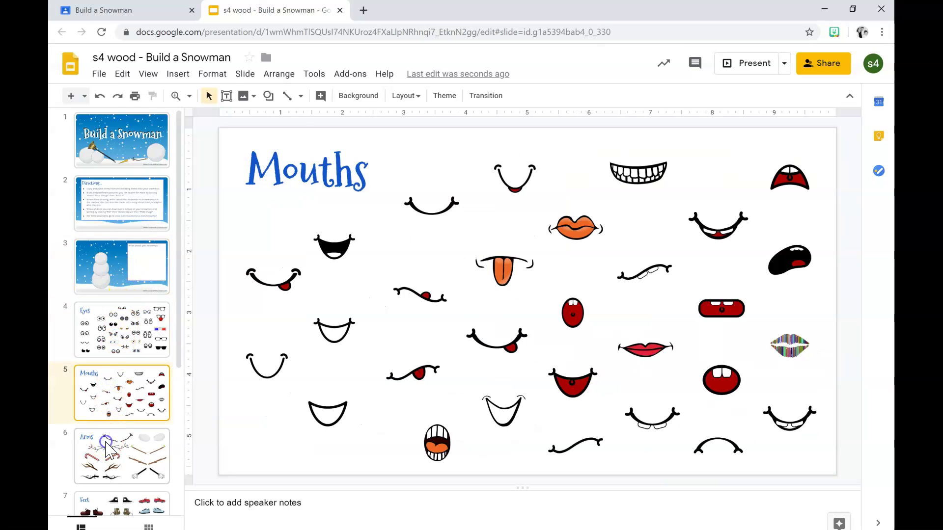
Preview the Feet and Hats slides, then return to the snowman on slide 3.
{"action": "scroll", "coordinate": [108, 432], "scroll_direction": "down", "scroll_amount": 3}
{"action": "left_click", "coordinate": [113, 401]}
{"action": "left_click", "coordinate": [101, 439]}
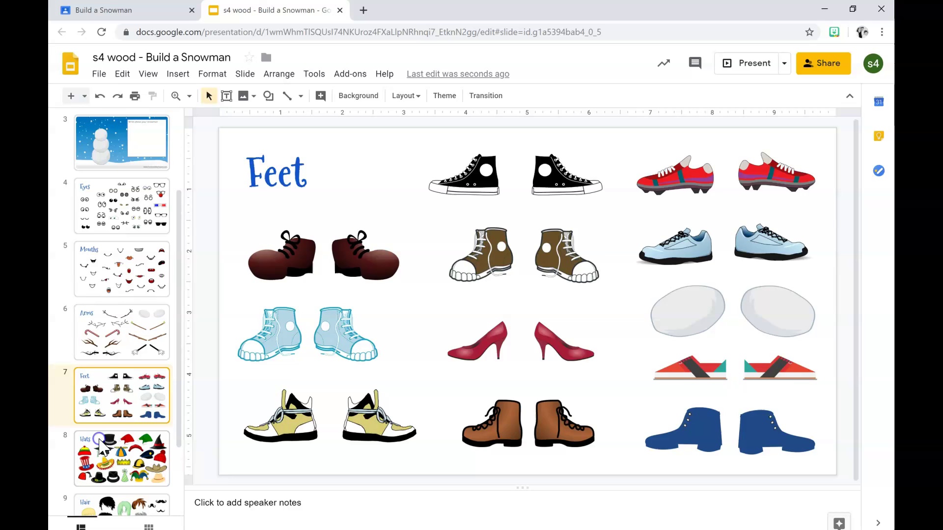
{"action": "scroll", "coordinate": [108, 344], "scroll_direction": "up", "scroll_amount": 10}
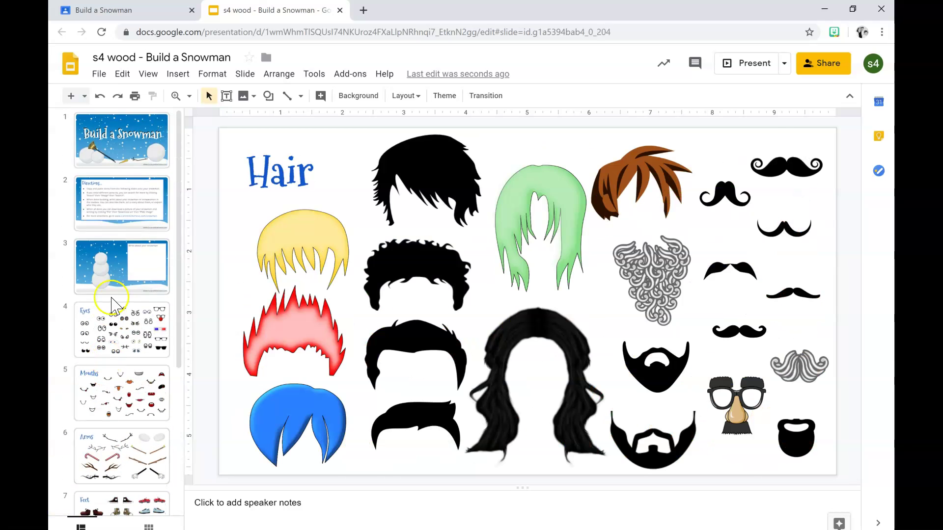
{"action": "left_click", "coordinate": [119, 268]}
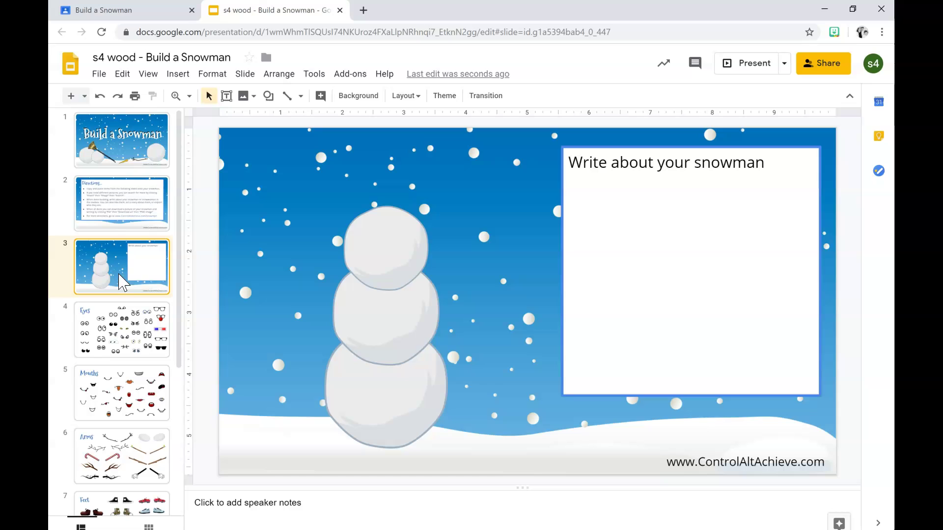
Copy the round cartoon eyes from slide 4 onto the snowman's head on slide 3.
{"action": "left_click", "coordinate": [112, 336]}
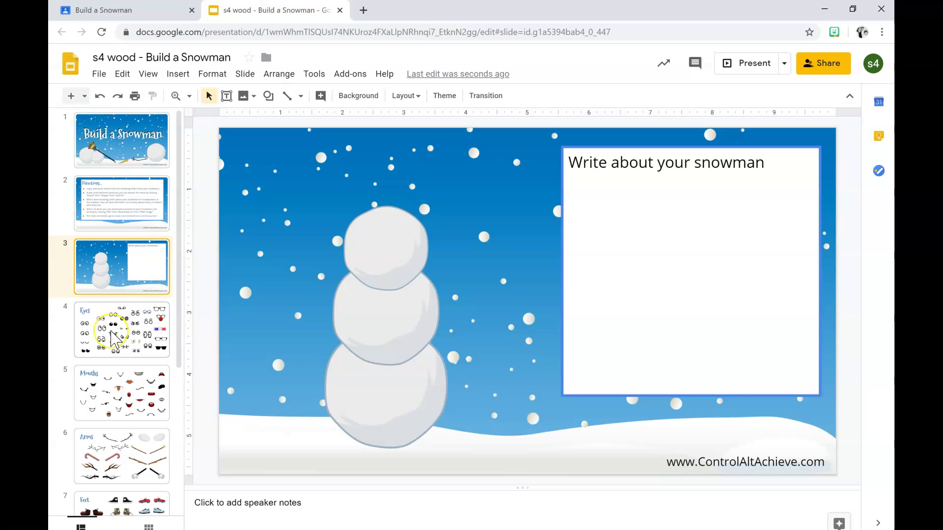
{"action": "left_click", "coordinate": [111, 333]}
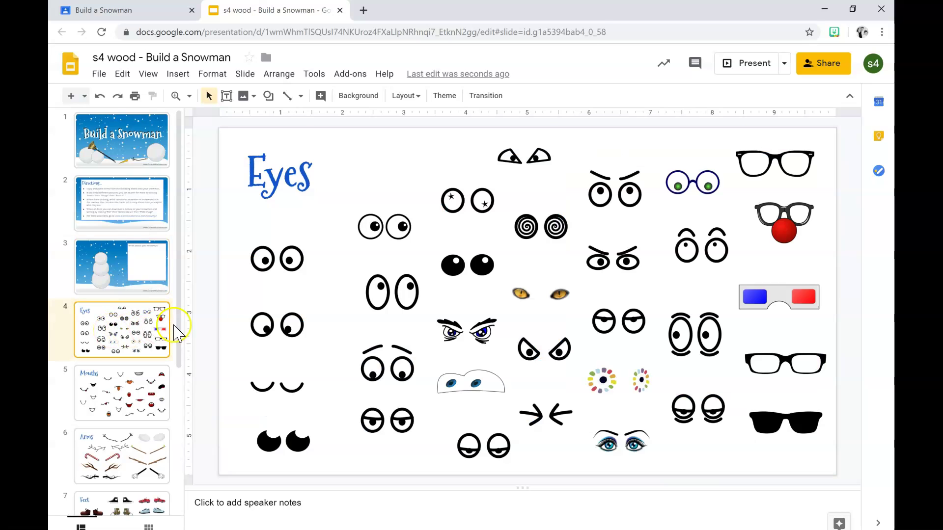
{"action": "left_click", "coordinate": [287, 264]}
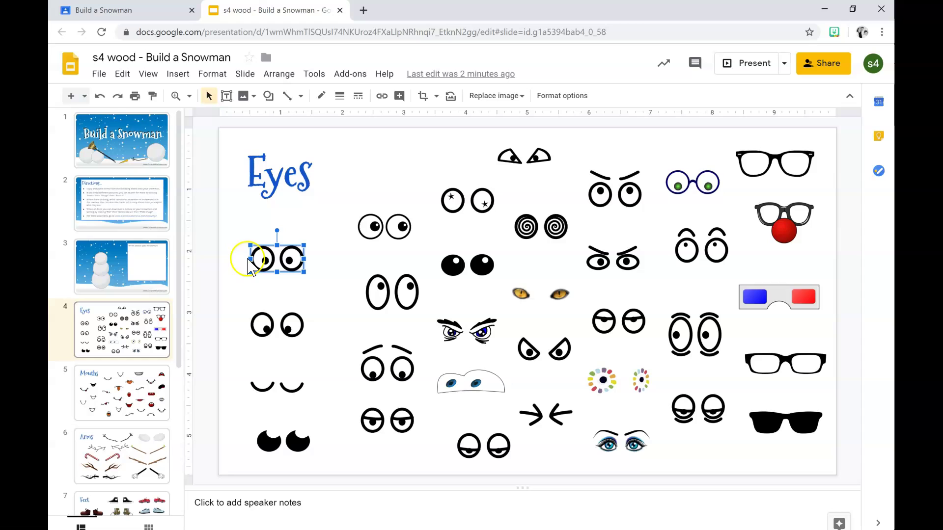
{"action": "left_click", "coordinate": [142, 255]}
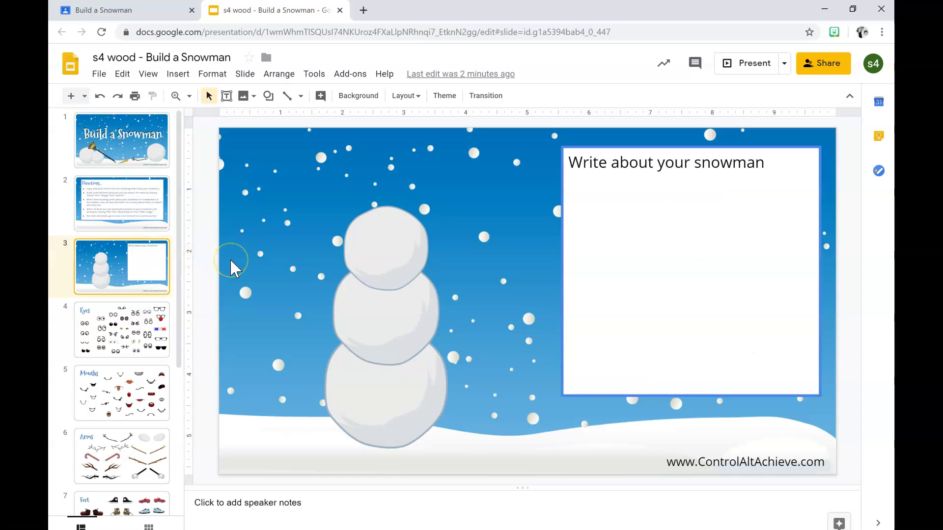
{"action": "key", "text": "ctrl+v"}
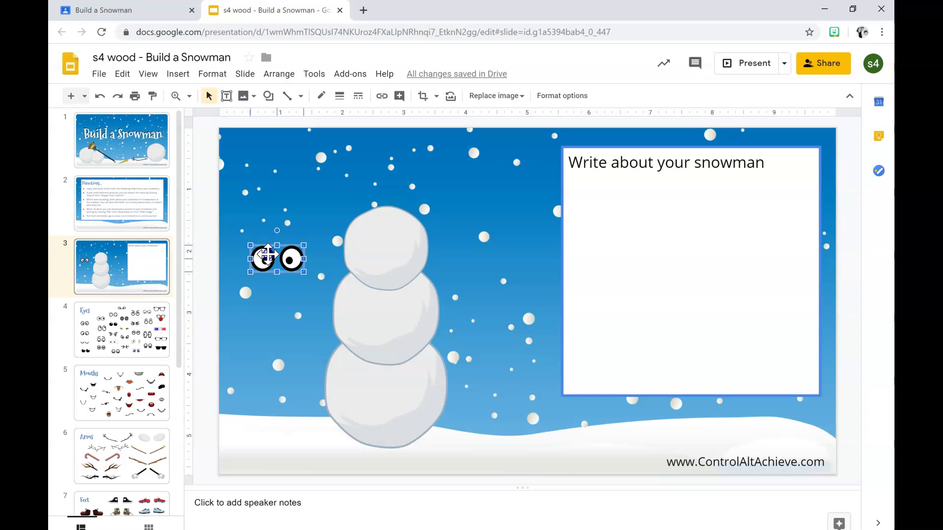
{"action": "left_click_drag", "start_coordinate": [274, 255], "coordinate": [377, 231]}
Bring the crooked red-tongued mouth from slide 5 to sit under the snowman's eyes.
{"action": "left_click", "coordinate": [134, 386]}
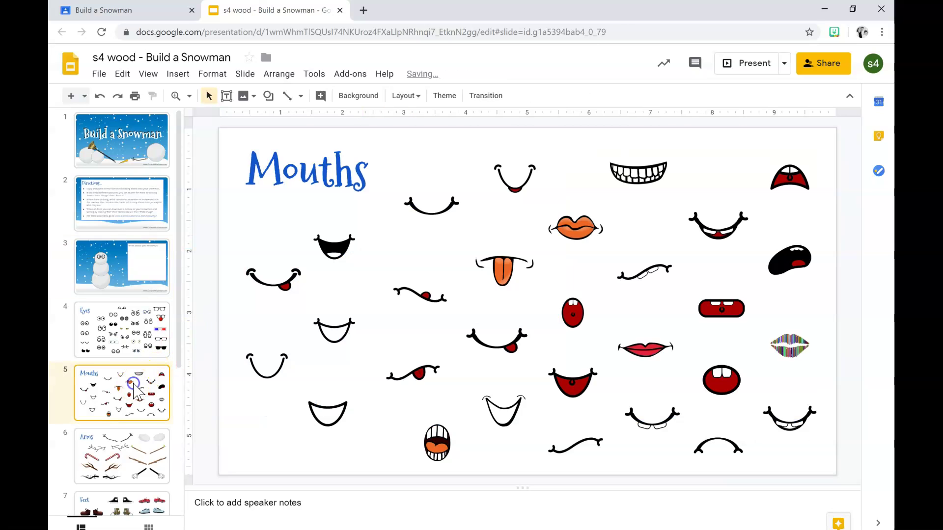
{"action": "left_click", "coordinate": [431, 300]}
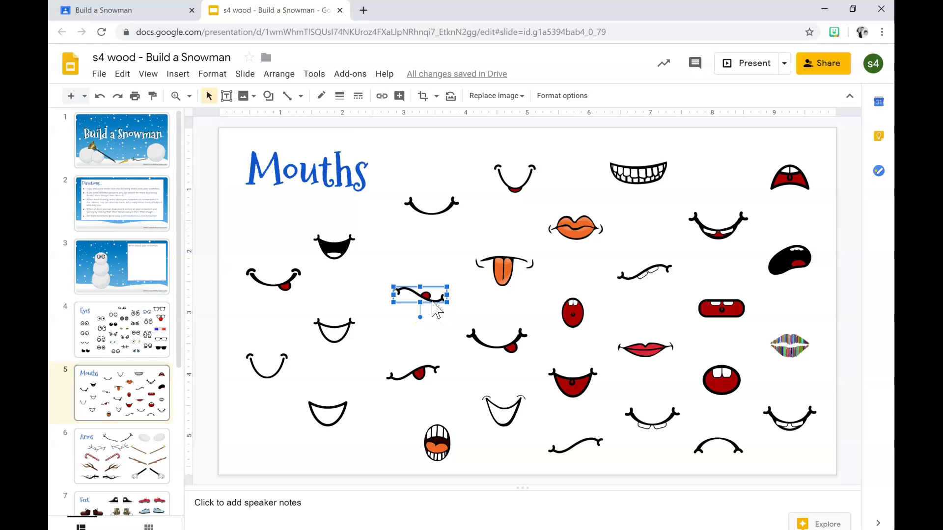
{"action": "left_click_drag", "start_coordinate": [435, 308], "coordinate": [221, 284]}
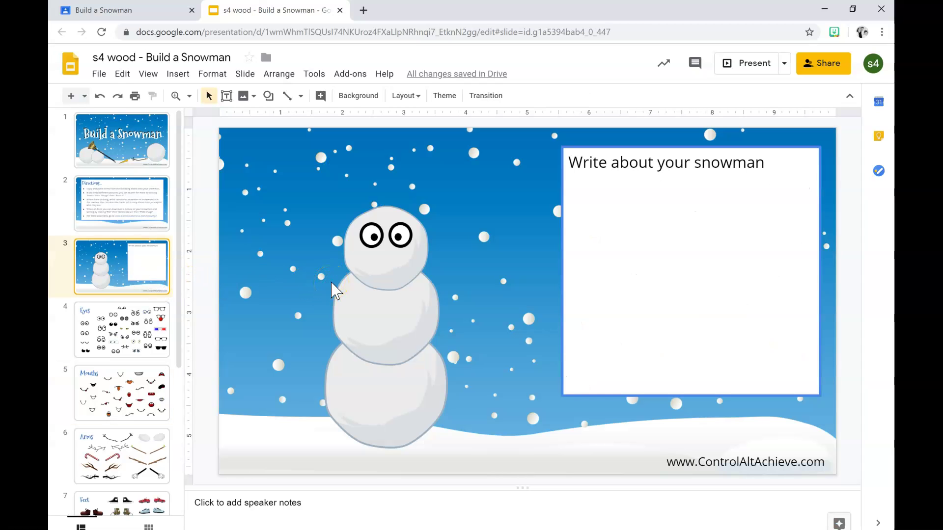
{"action": "left_click_drag", "start_coordinate": [334, 291], "coordinate": [390, 268]}
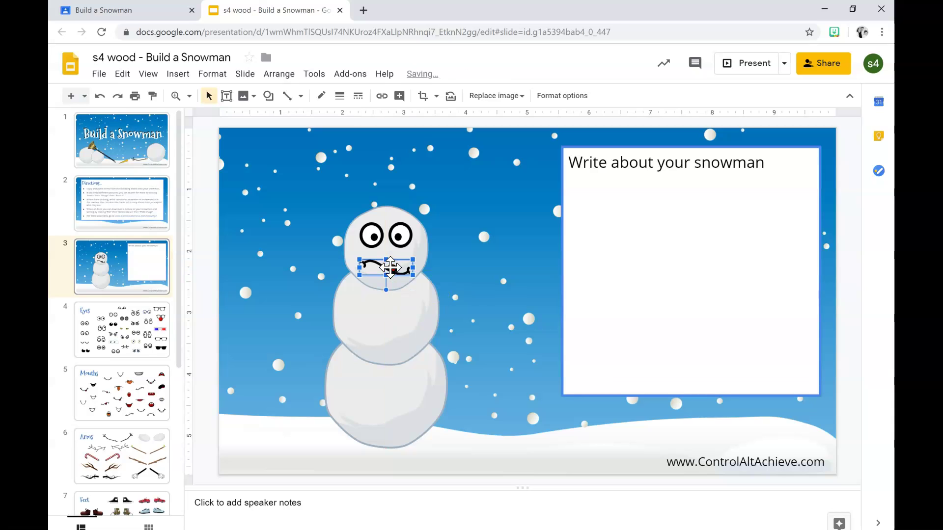
{"action": "scroll", "coordinate": [137, 334], "scroll_direction": "down", "scroll_amount": 3}
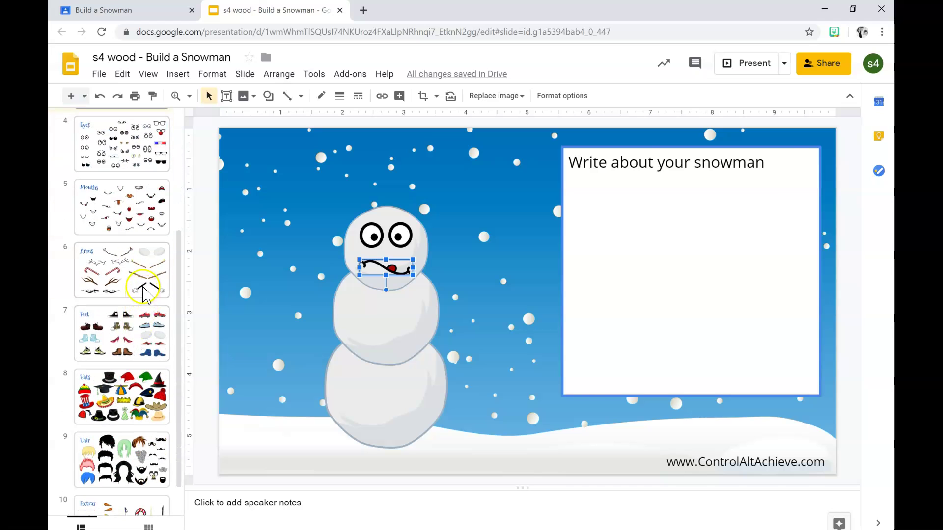
Copy the left white-gloved stick arm from slide 6 beside the snowman's middle ball.
{"action": "left_click", "coordinate": [144, 282]}
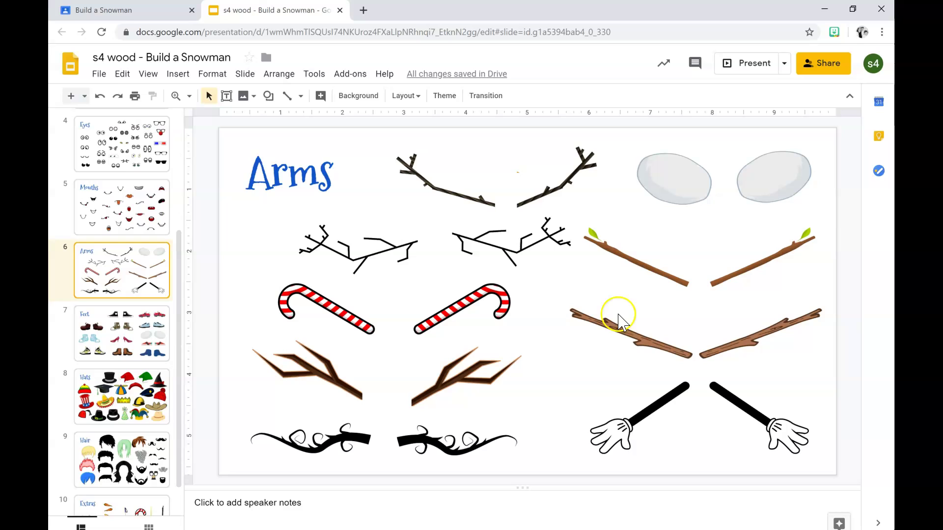
{"action": "left_click", "coordinate": [644, 416]}
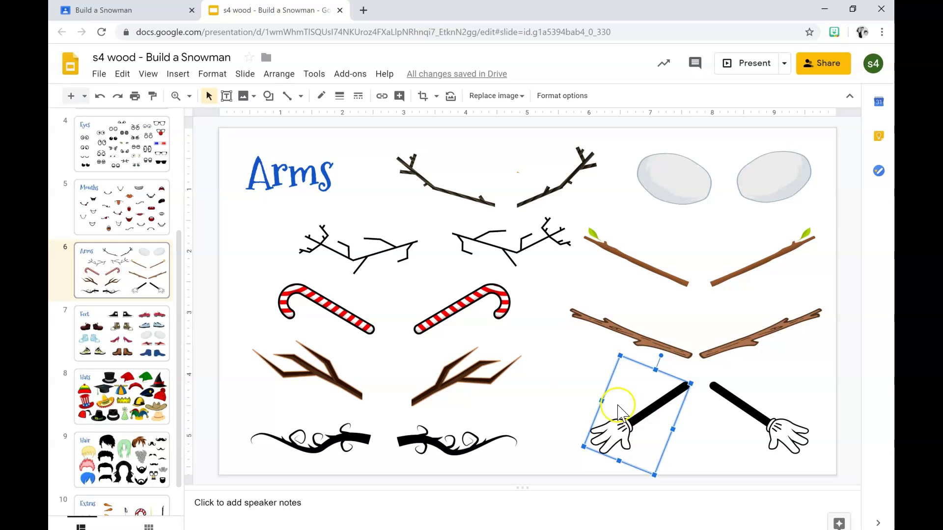
{"action": "left_click", "coordinate": [179, 315]}
{"action": "left_click_drag", "start_coordinate": [179, 316], "coordinate": [180, 220]}
{"action": "left_click", "coordinate": [154, 212]}
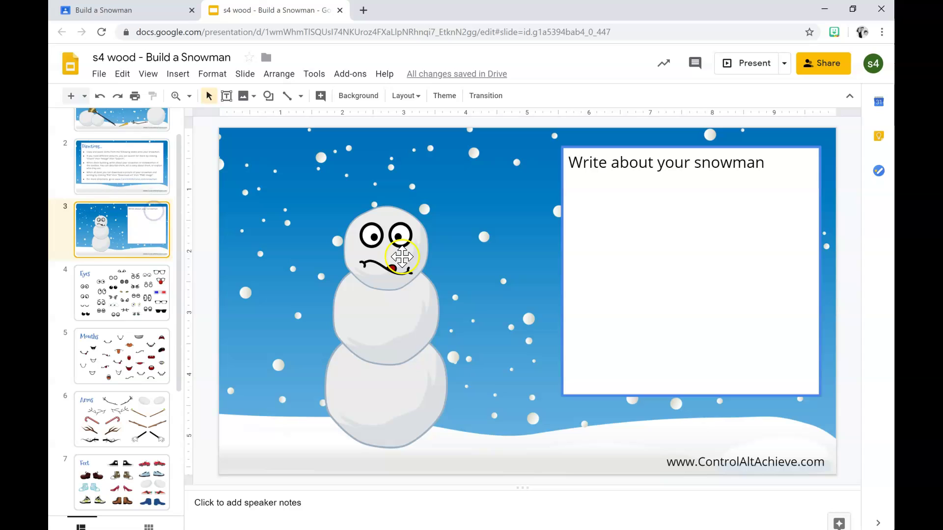
{"action": "key", "text": "ctrl+v"}
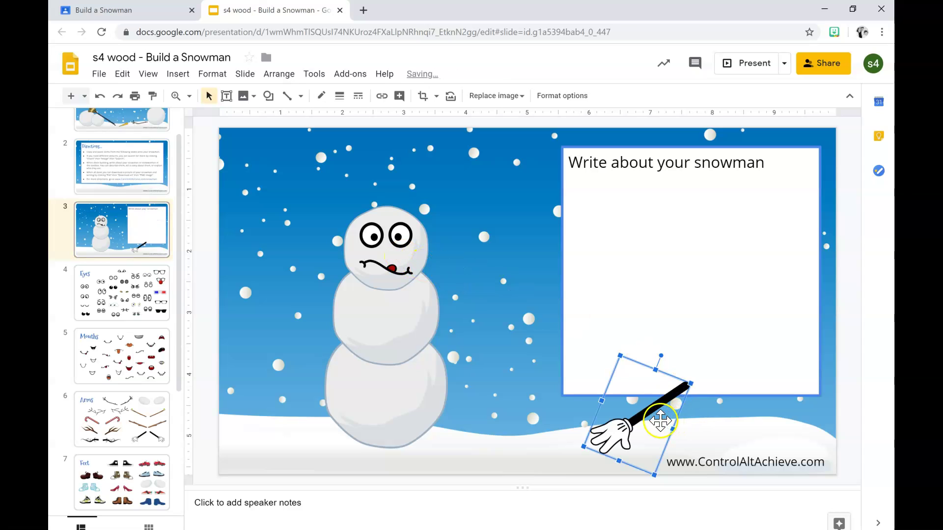
{"action": "left_click_drag", "start_coordinate": [647, 416], "coordinate": [313, 329]}
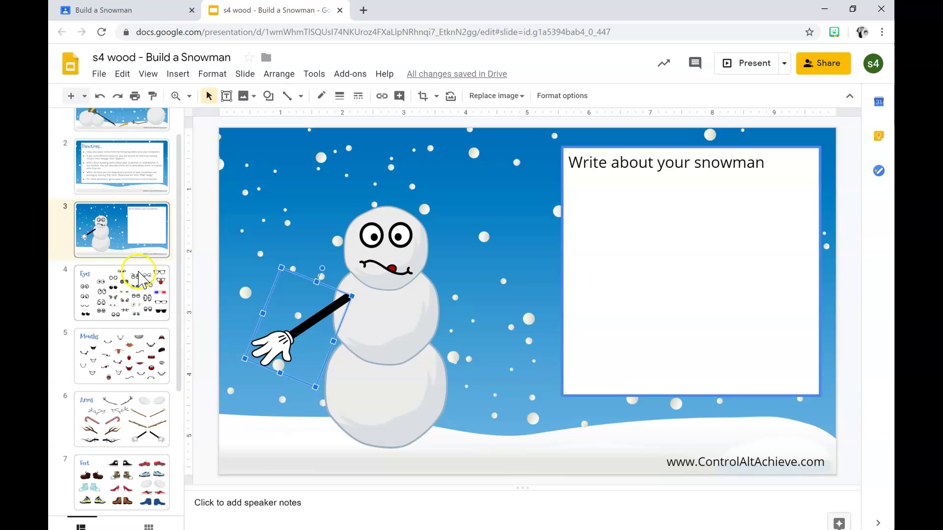
Paste the right white-gloved arm from slide 6 onto the snowman's right side.
{"action": "left_click", "coordinate": [128, 426]}
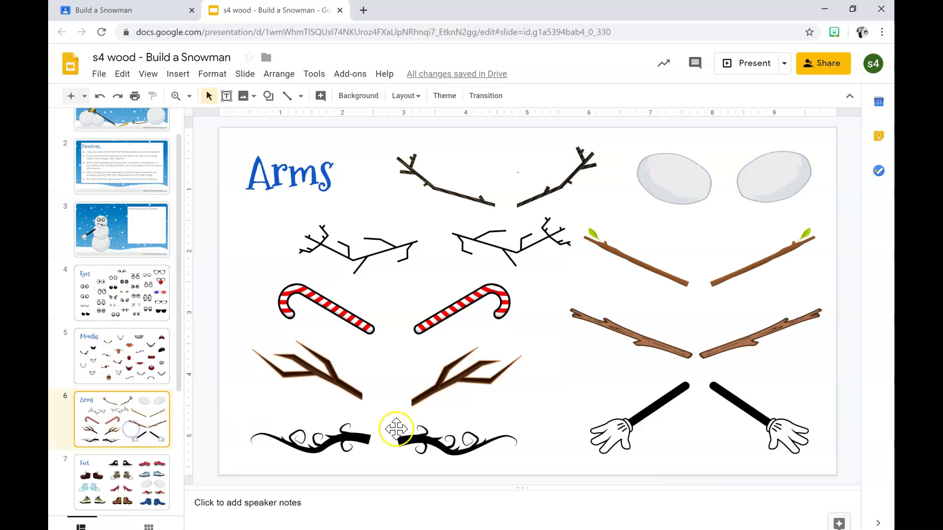
{"action": "left_click", "coordinate": [738, 419]}
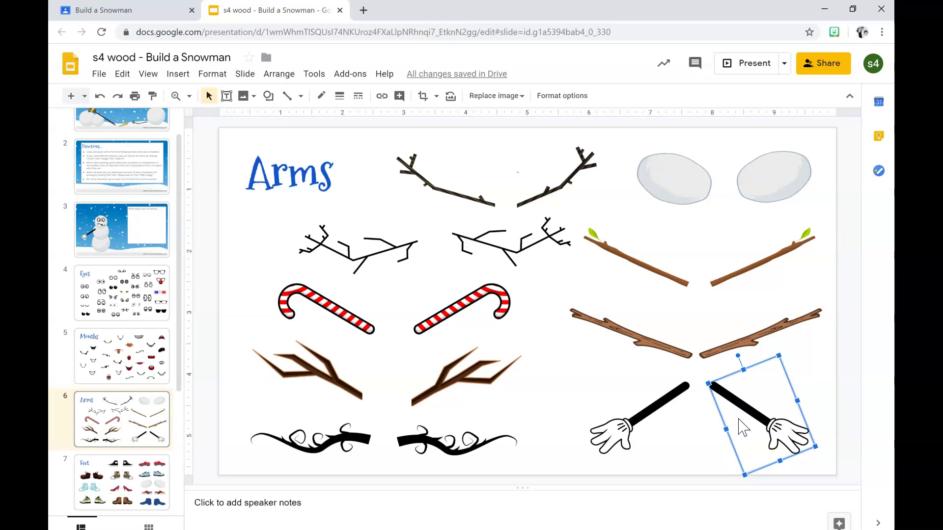
{"action": "left_click", "coordinate": [139, 229]}
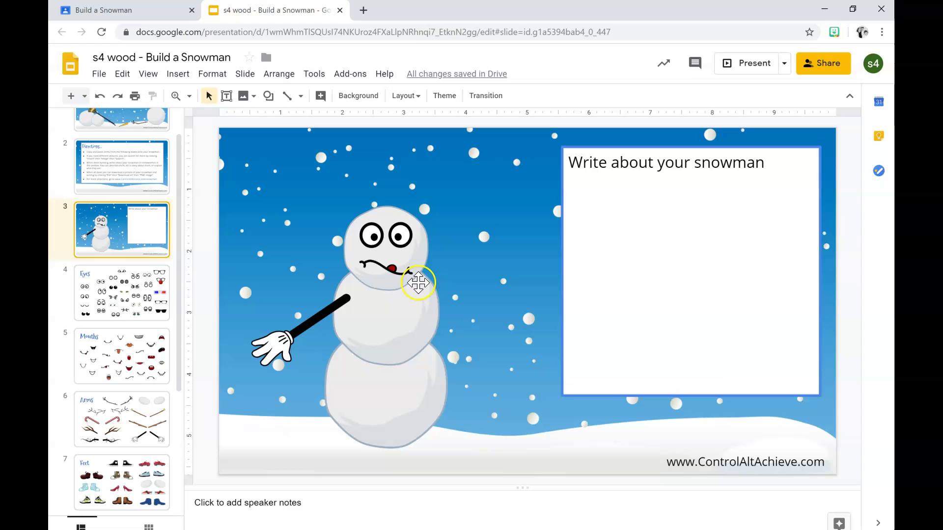
{"action": "key", "text": "ctrl+v"}
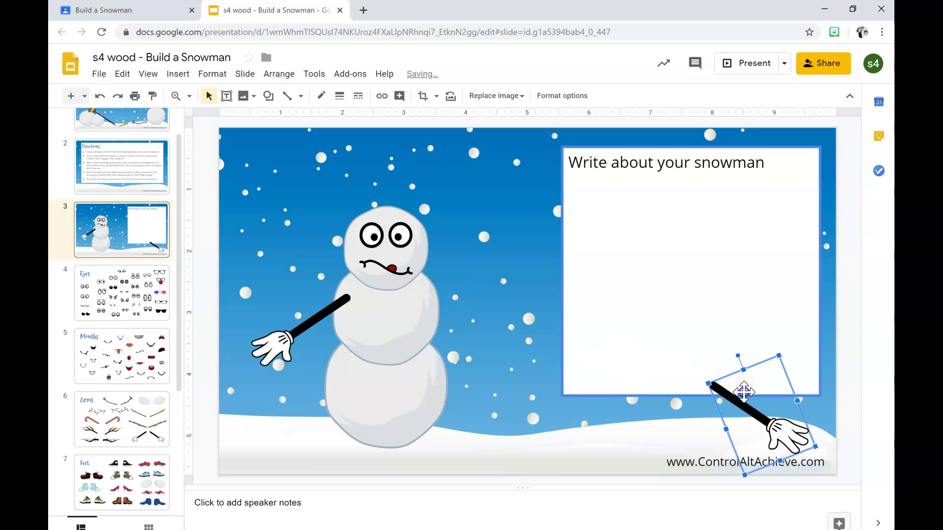
{"action": "left_click_drag", "start_coordinate": [744, 392], "coordinate": [457, 304]}
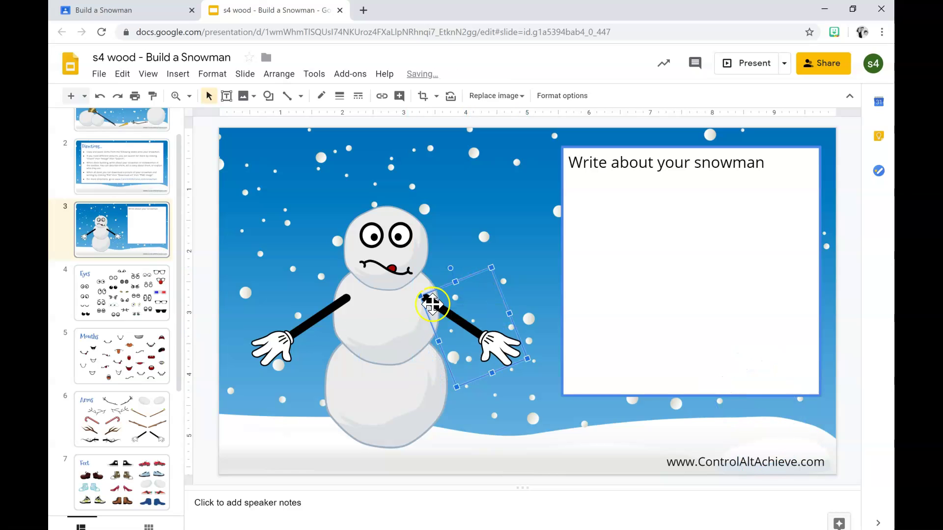
{"action": "scroll", "coordinate": [122, 314], "scroll_direction": "down", "scroll_amount": 4}
Paste the left black high-top sneaker from the Feet slide at the snowman's base.
{"action": "left_click", "coordinate": [118, 304]}
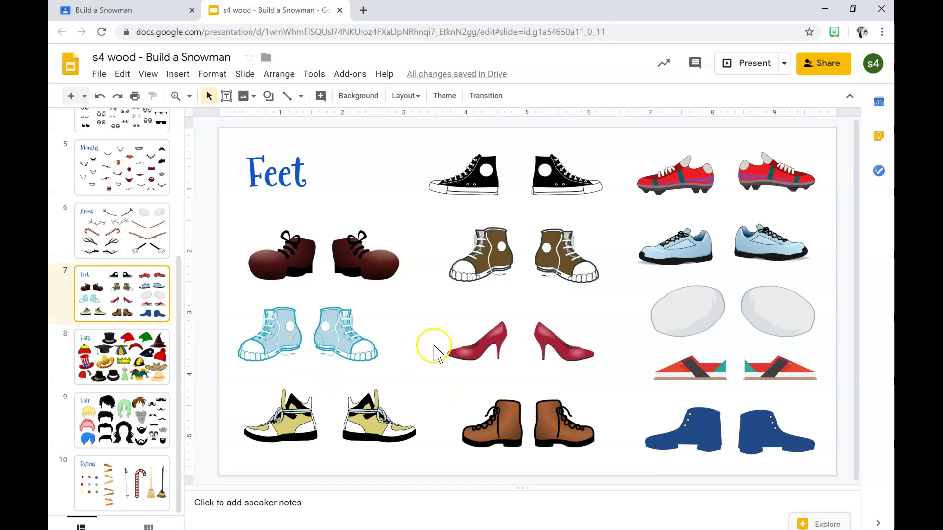
{"action": "left_click", "coordinate": [486, 194]}
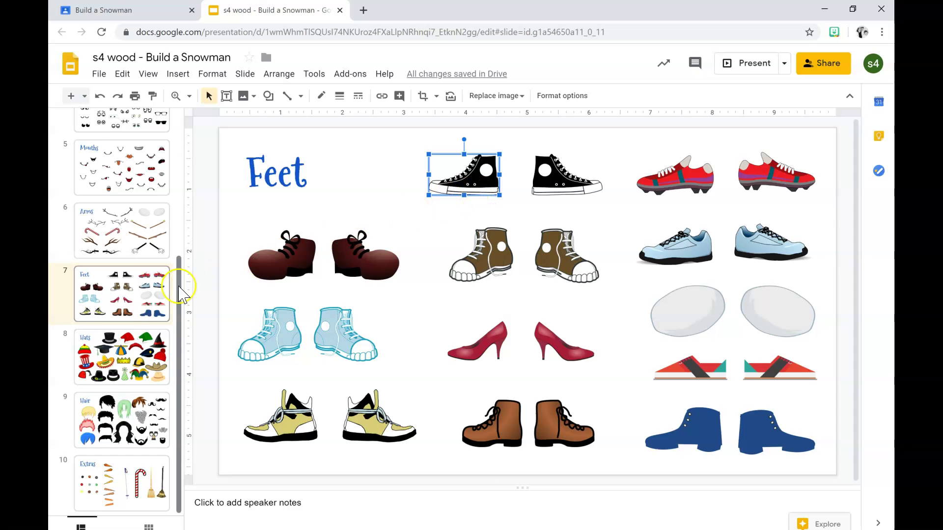
{"action": "left_click_drag", "start_coordinate": [180, 280], "coordinate": [183, 179]}
{"action": "left_click", "coordinate": [143, 231]}
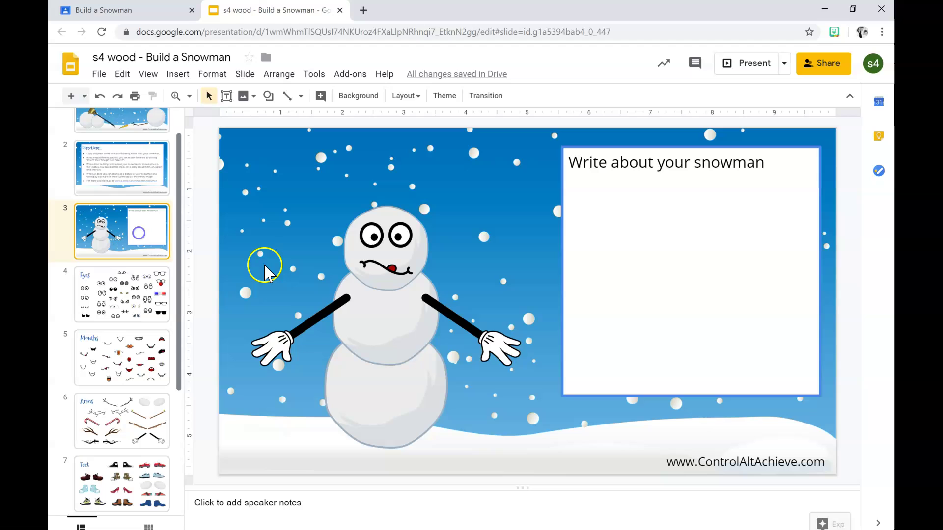
{"action": "key", "text": "ctrl+v"}
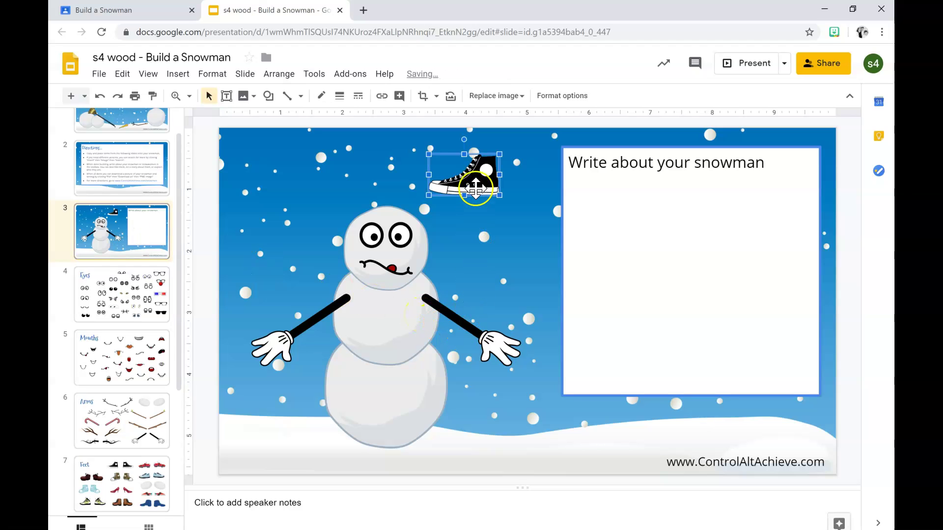
{"action": "left_click_drag", "start_coordinate": [458, 185], "coordinate": [347, 442]}
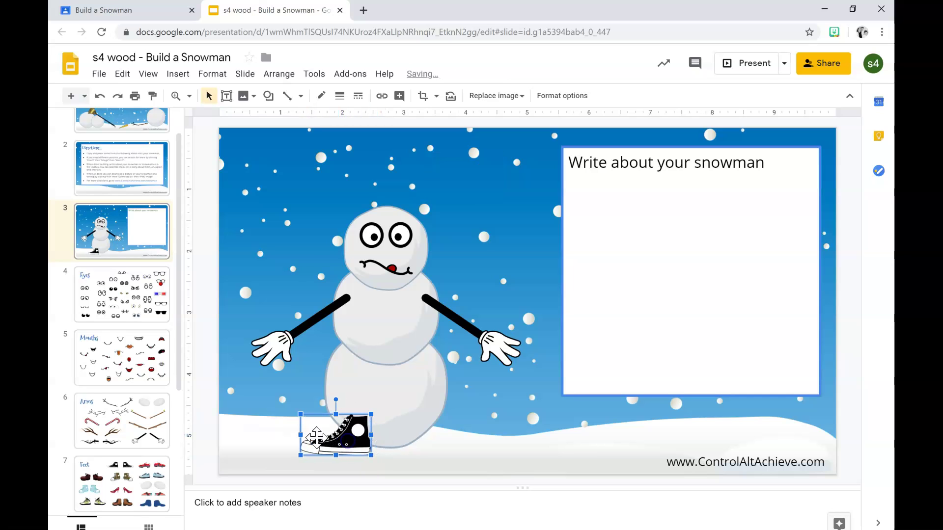
{"action": "scroll", "coordinate": [125, 434], "scroll_direction": "down", "scroll_amount": 1}
Add the right black high-top sneaker next to it at the snowman's base.
{"action": "left_click", "coordinate": [125, 434]}
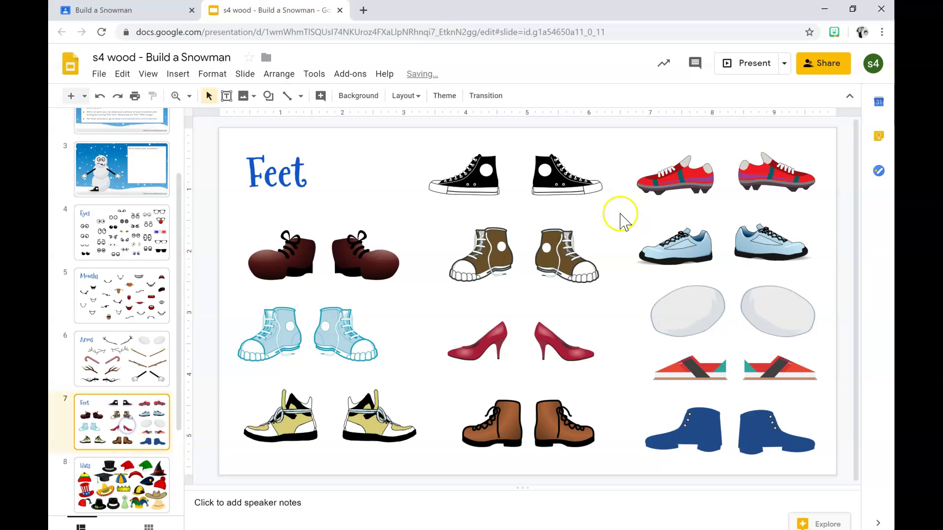
{"action": "left_click", "coordinate": [583, 185]}
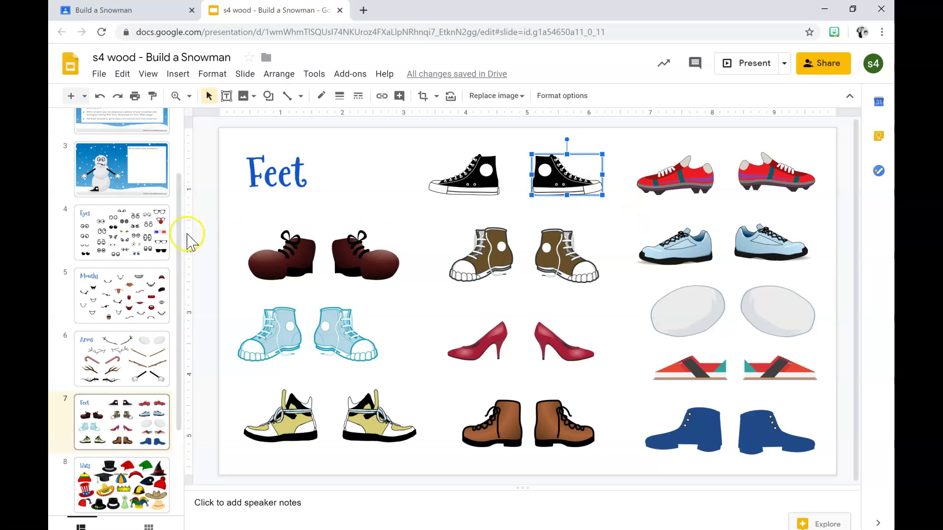
{"action": "left_click", "coordinate": [156, 179]}
{"action": "key", "text": "ctrl+v"}
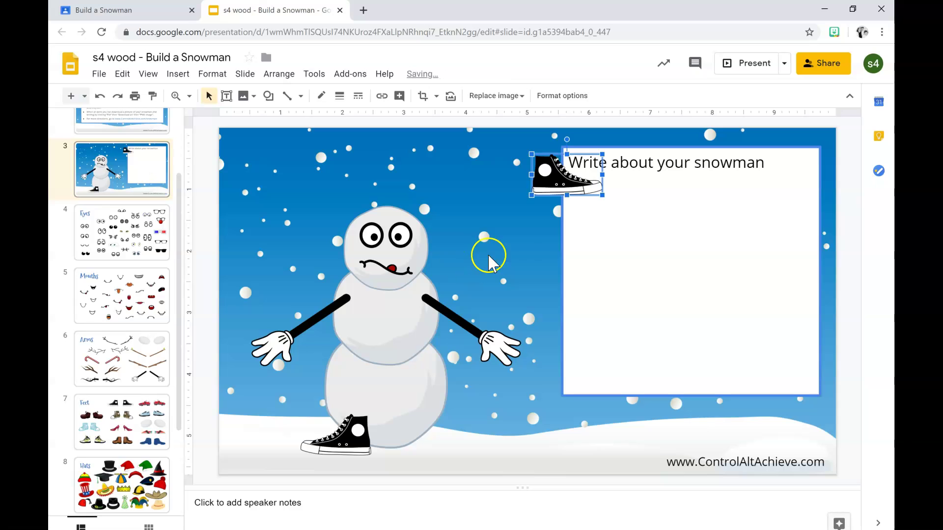
{"action": "left_click_drag", "start_coordinate": [445, 425], "coordinate": [444, 425]}
{"action": "scroll", "coordinate": [139, 406], "scroll_direction": "down", "scroll_amount": 1}
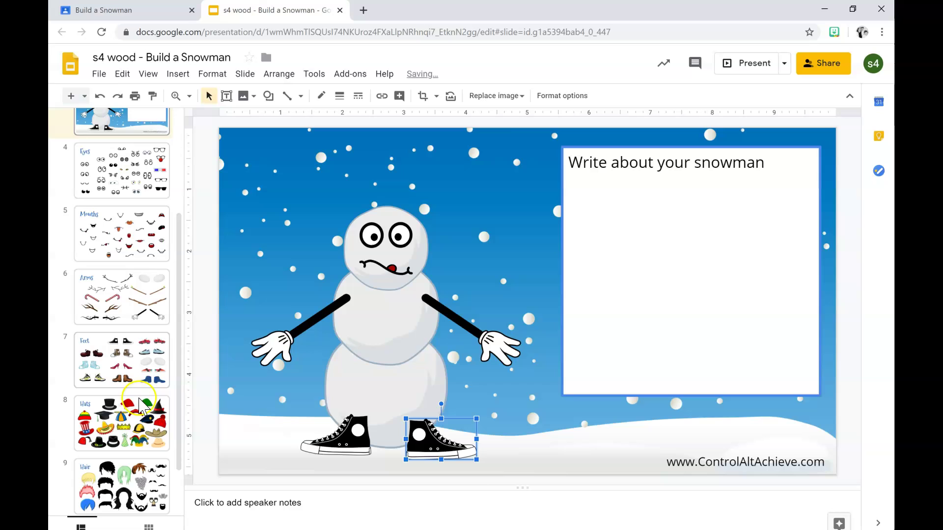
Copy the black top hat from slide 8 onto the snowman's head.
{"action": "left_click", "coordinate": [134, 409]}
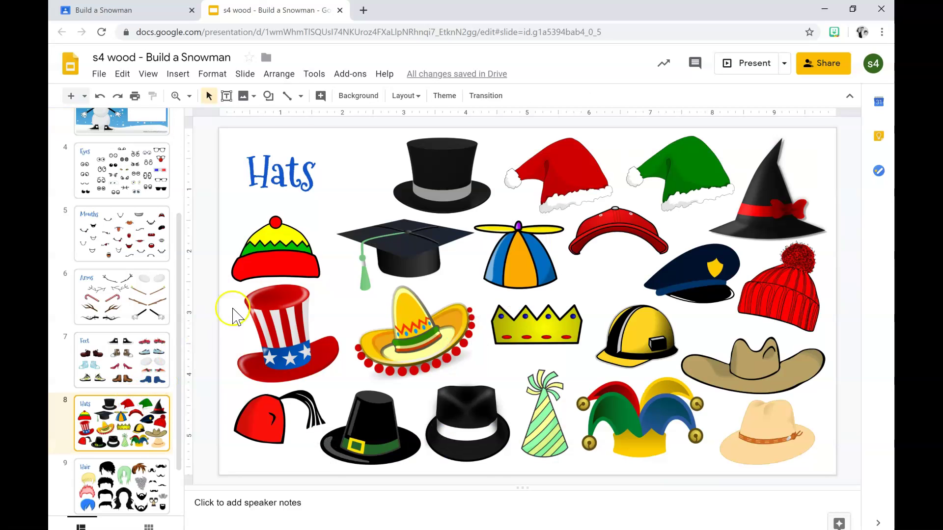
{"action": "left_click", "coordinate": [439, 199]}
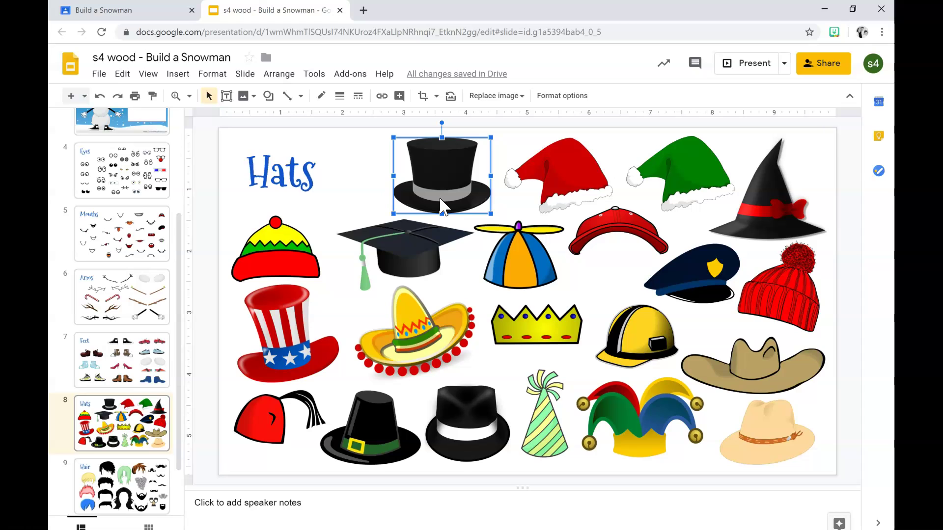
{"action": "left_click", "coordinate": [184, 339]}
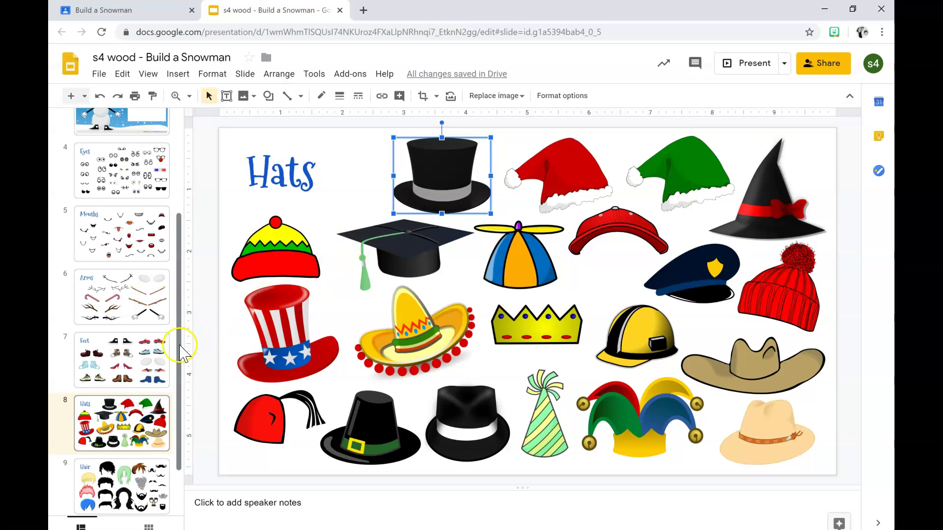
{"action": "left_click_drag", "start_coordinate": [181, 350], "coordinate": [197, 275]}
{"action": "left_click", "coordinate": [154, 240]}
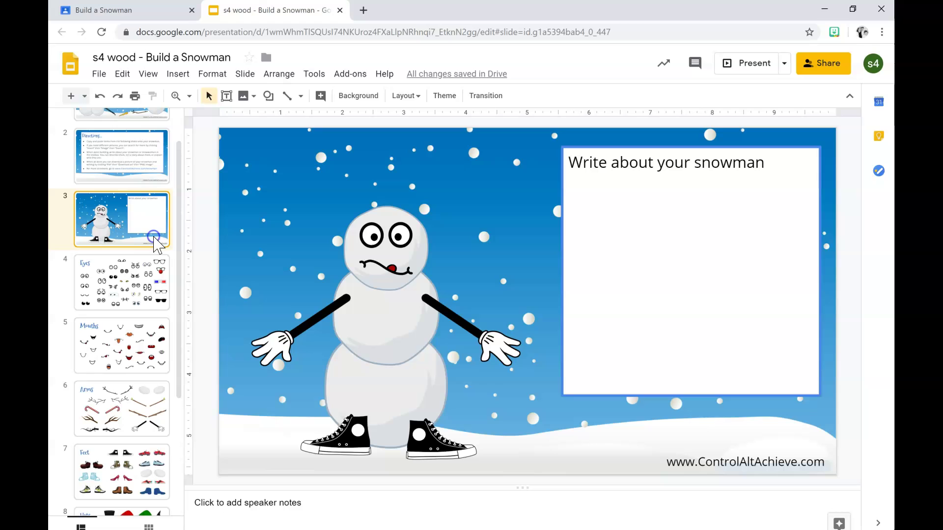
{"action": "key", "text": "ctrl+v"}
{"action": "left_click_drag", "start_coordinate": [427, 186], "coordinate": [374, 194]}
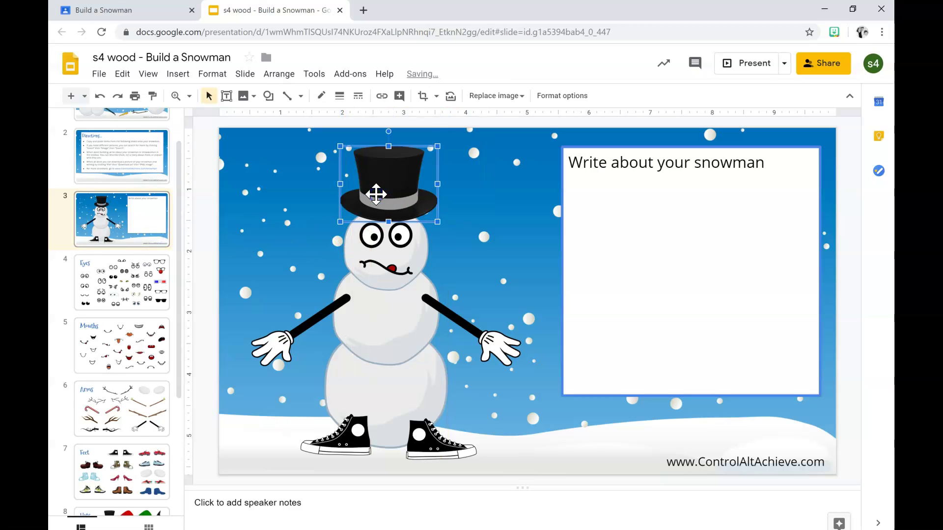
{"action": "scroll", "coordinate": [123, 442], "scroll_direction": "down", "scroll_amount": 3}
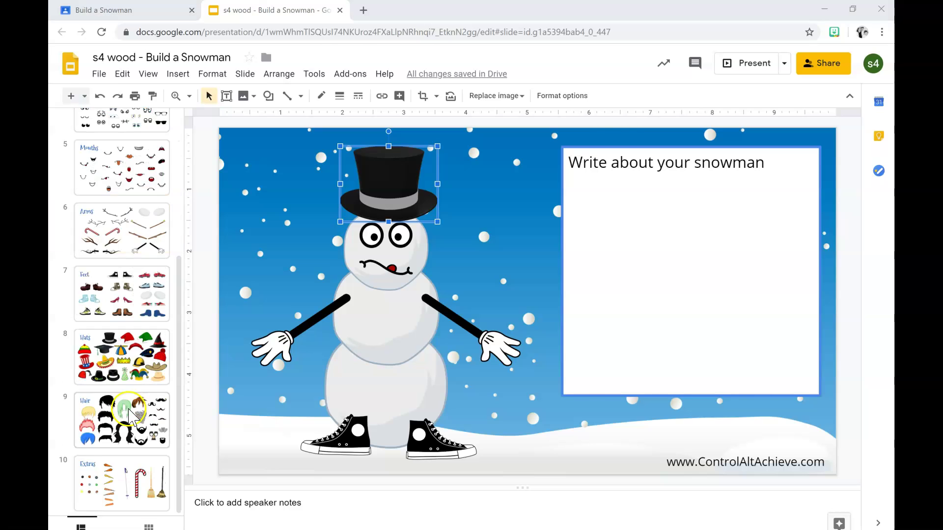
Place the black handlebar mustache from slide 9 just below the snowman's eyes.
{"action": "left_click", "coordinate": [132, 417]}
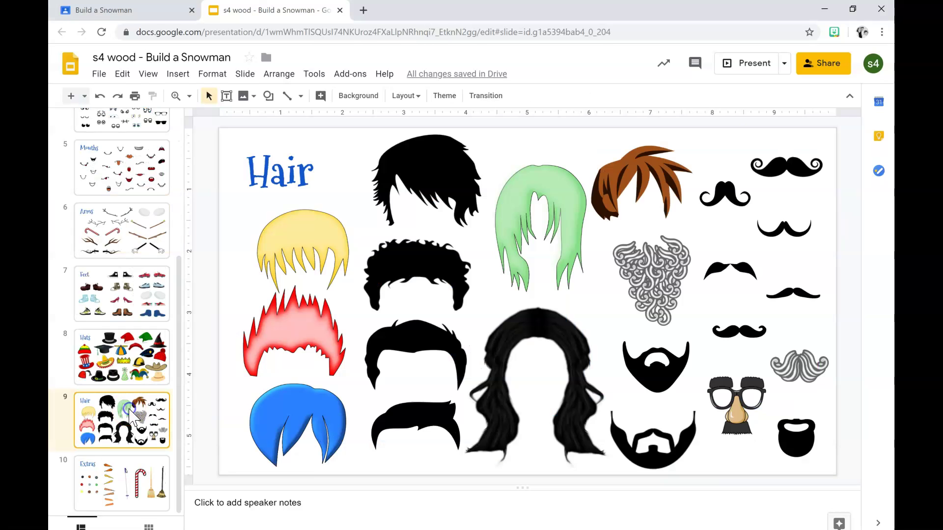
{"action": "left_click", "coordinate": [738, 276]}
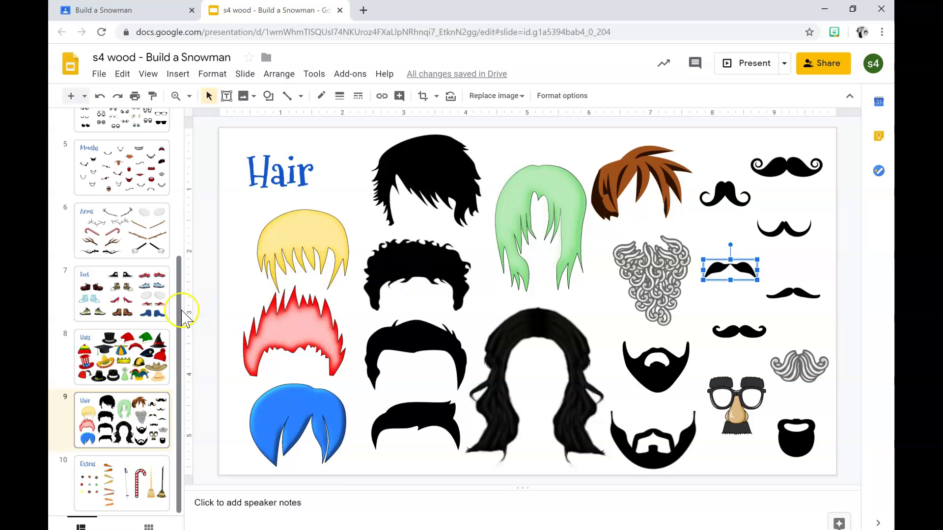
{"action": "left_click_drag", "start_coordinate": [184, 310], "coordinate": [180, 211]}
{"action": "left_click", "coordinate": [150, 198]}
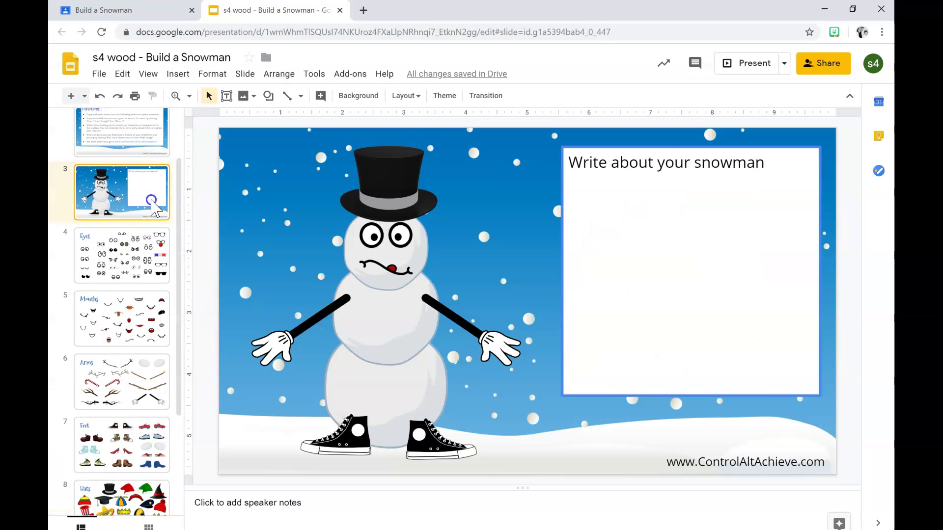
{"action": "key", "text": "ctrl+v"}
{"action": "left_click_drag", "start_coordinate": [726, 269], "coordinate": [384, 258]}
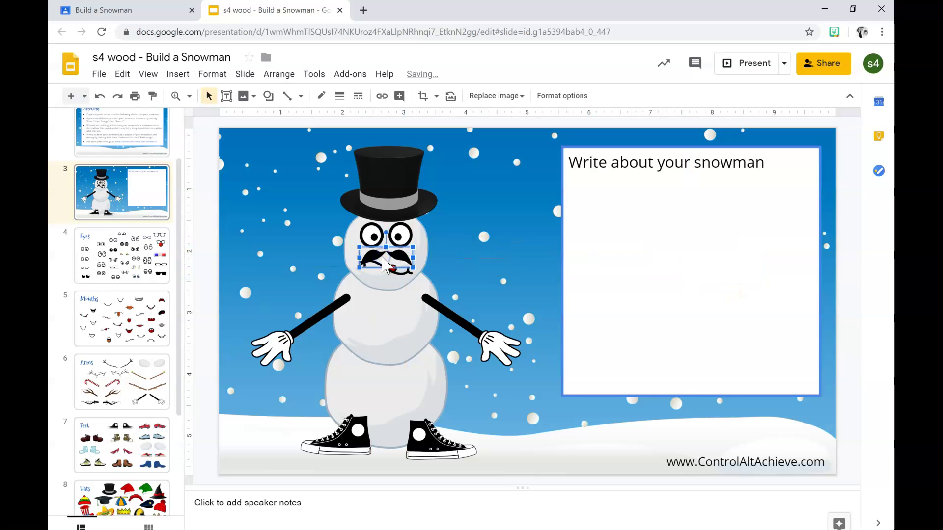
{"action": "left_click", "coordinate": [268, 266]}
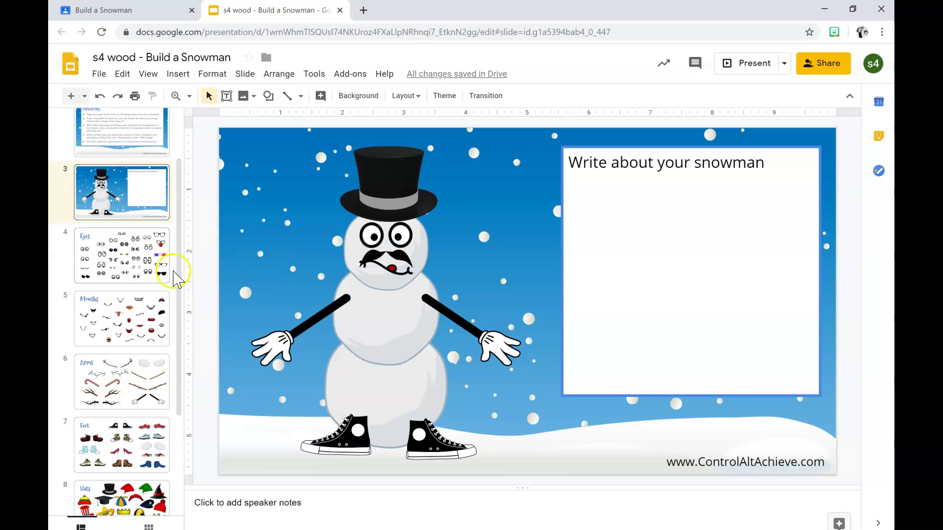
{"action": "scroll", "coordinate": [182, 280], "scroll_direction": "down", "scroll_amount": 5}
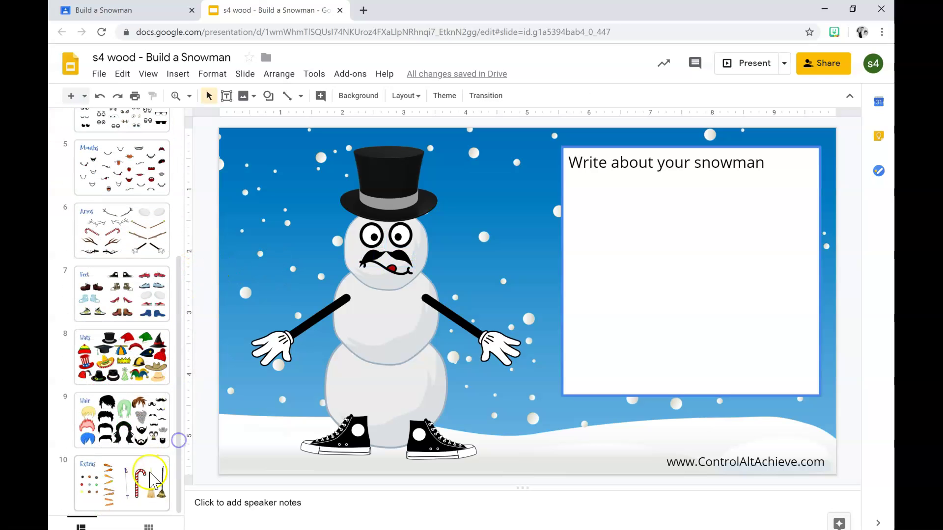
Paste a carrot from the Extras slide onto the snowman's face as its nose.
{"action": "left_click", "coordinate": [151, 474]}
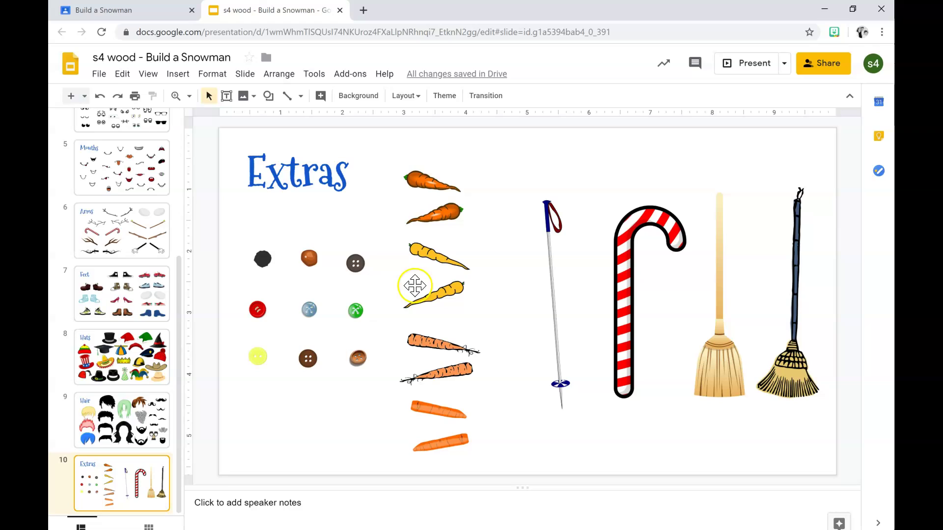
{"action": "left_click", "coordinate": [436, 374]}
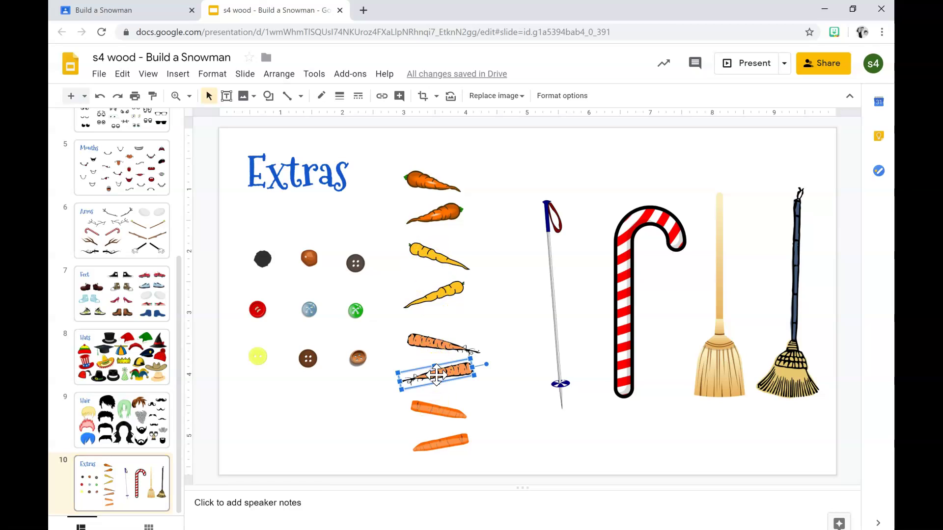
{"action": "left_click_drag", "start_coordinate": [185, 379], "coordinate": [190, 249]}
{"action": "left_click", "coordinate": [157, 244]}
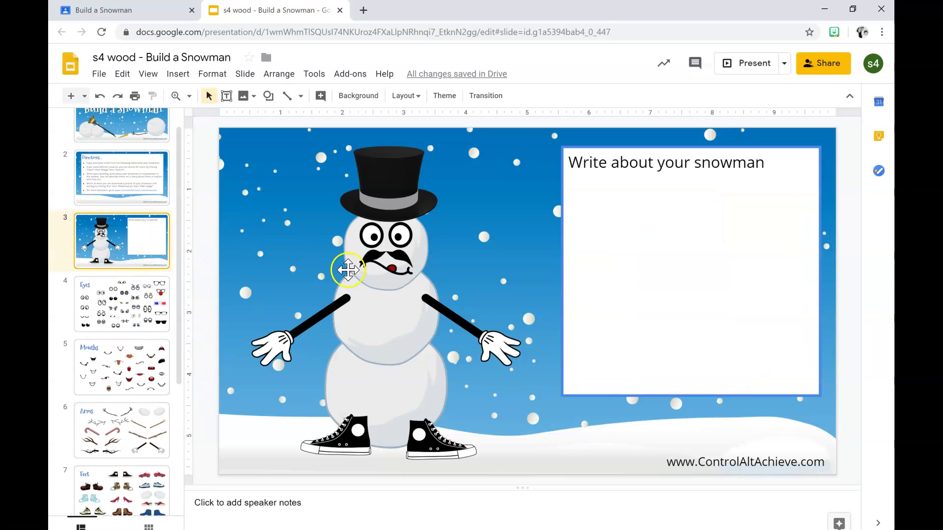
{"action": "key", "text": "ctrl+v"}
{"action": "left_click_drag", "start_coordinate": [454, 367], "coordinate": [379, 249]}
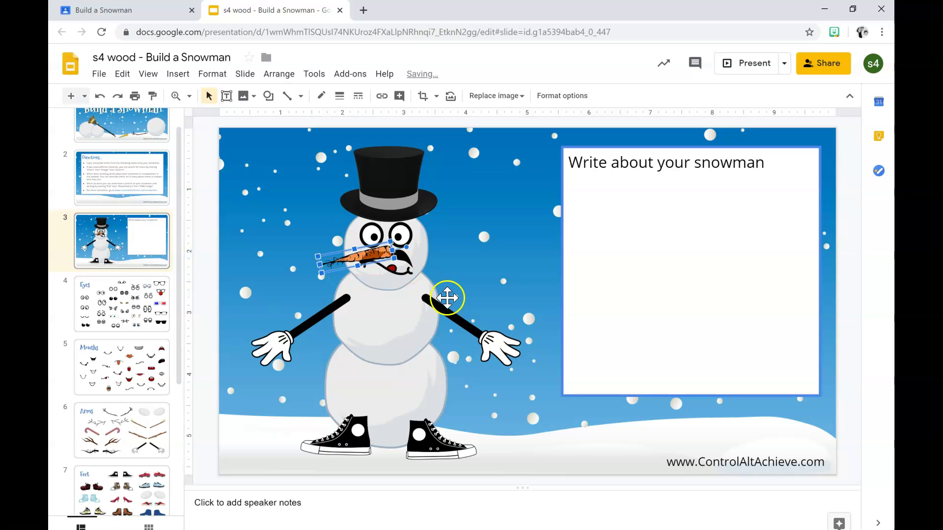
{"action": "scroll", "coordinate": [172, 376], "scroll_direction": "down", "scroll_amount": 3}
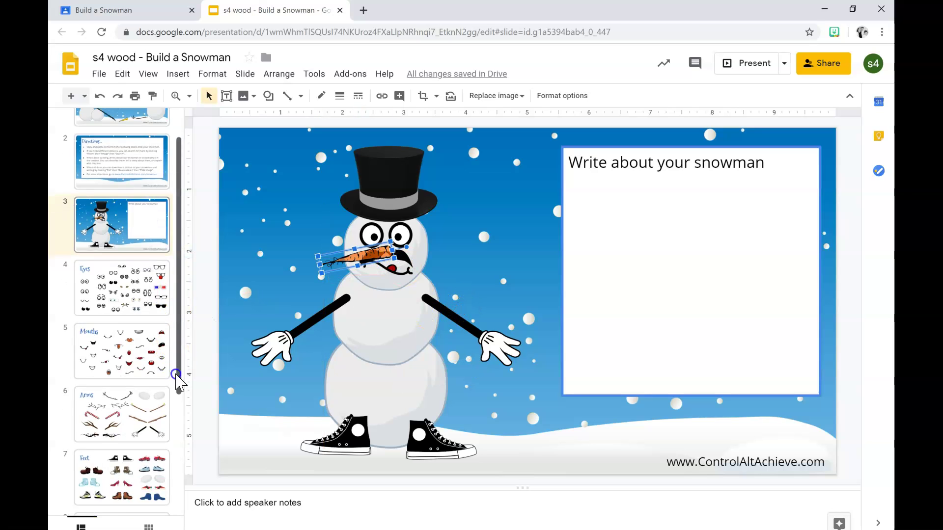
{"action": "scroll", "coordinate": [165, 471], "scroll_direction": "down", "scroll_amount": 1}
Copy the black button from the Extras slide and place it on the snowman's chest on slide 3.
{"action": "left_click", "coordinate": [116, 499]}
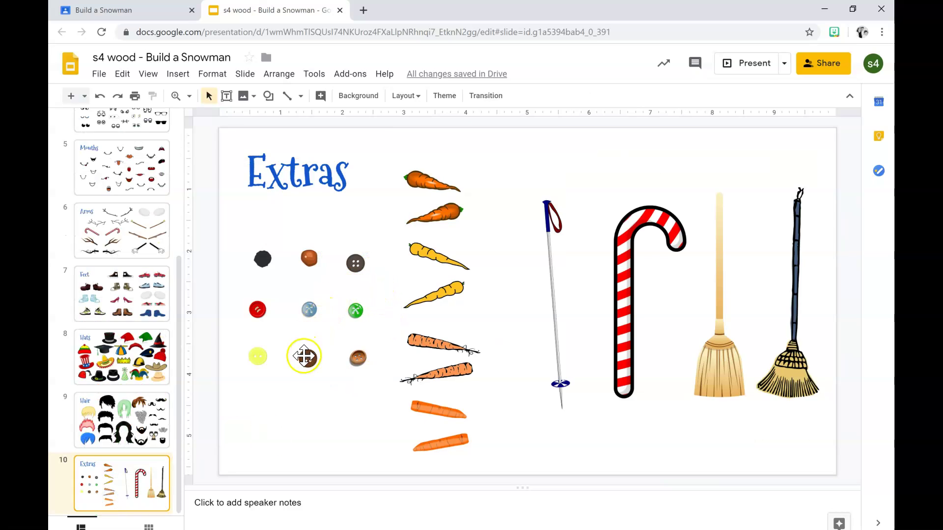
{"action": "left_click", "coordinate": [268, 258]}
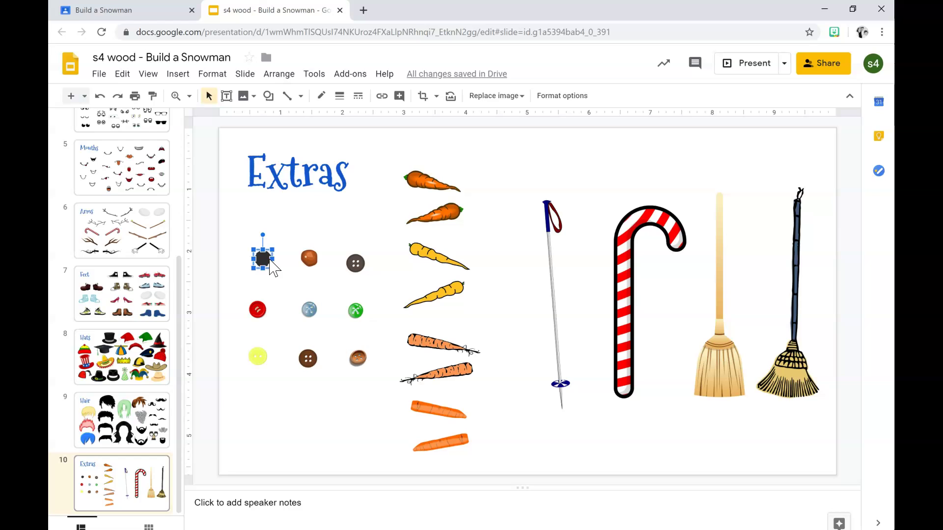
{"action": "scroll", "coordinate": [176, 285], "scroll_direction": "up", "scroll_amount": 5}
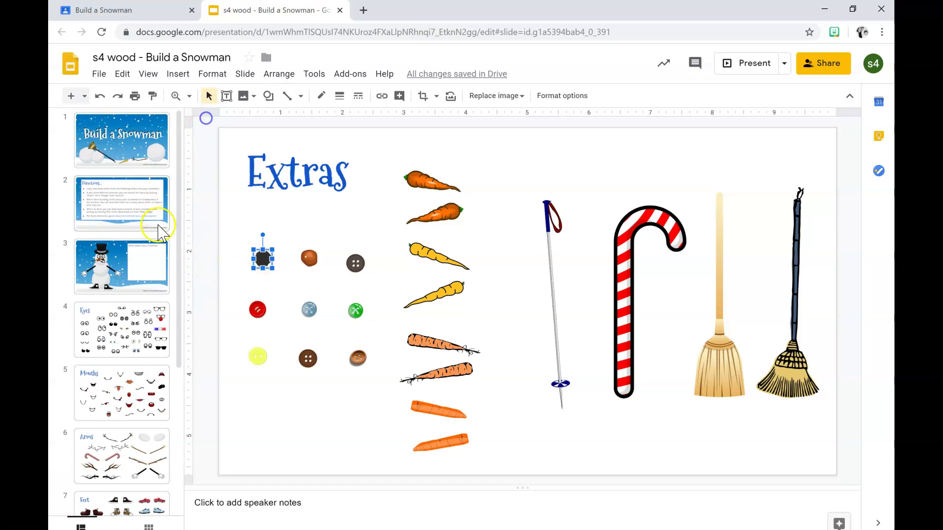
{"action": "left_click", "coordinate": [158, 245]}
{"action": "left_click", "coordinate": [270, 267]}
{"action": "key", "text": "ctrl+v"}
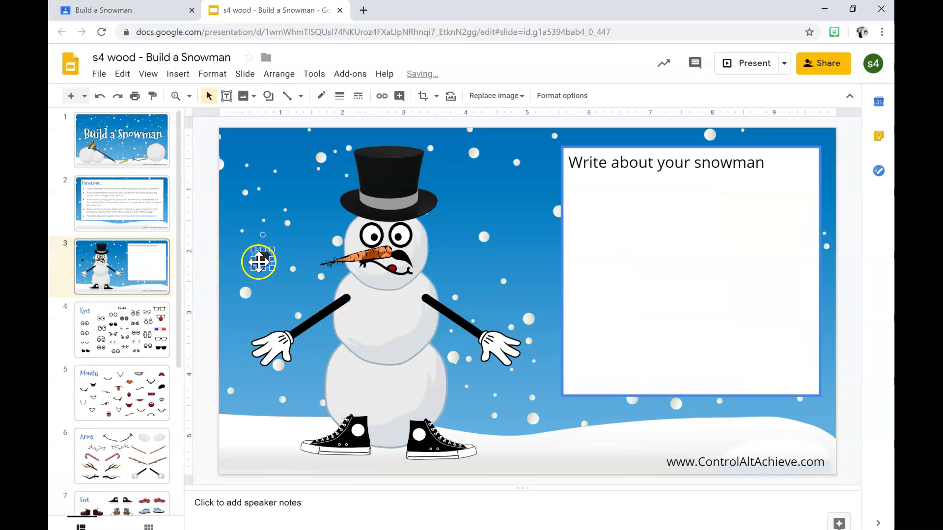
{"action": "left_click_drag", "start_coordinate": [258, 263], "coordinate": [386, 306]}
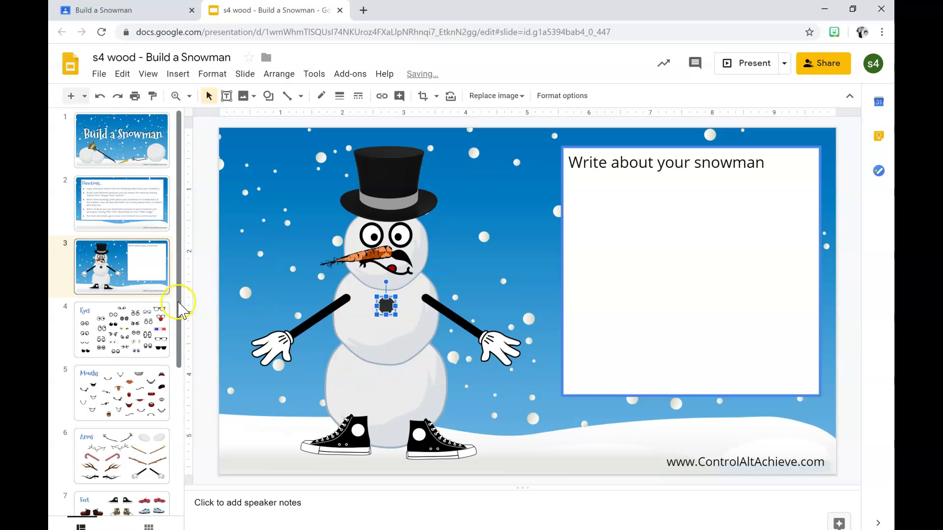
Paste a second black button on slide 3, just below the first one on the body.
{"action": "left_click_drag", "start_coordinate": [180, 302], "coordinate": [176, 504]}
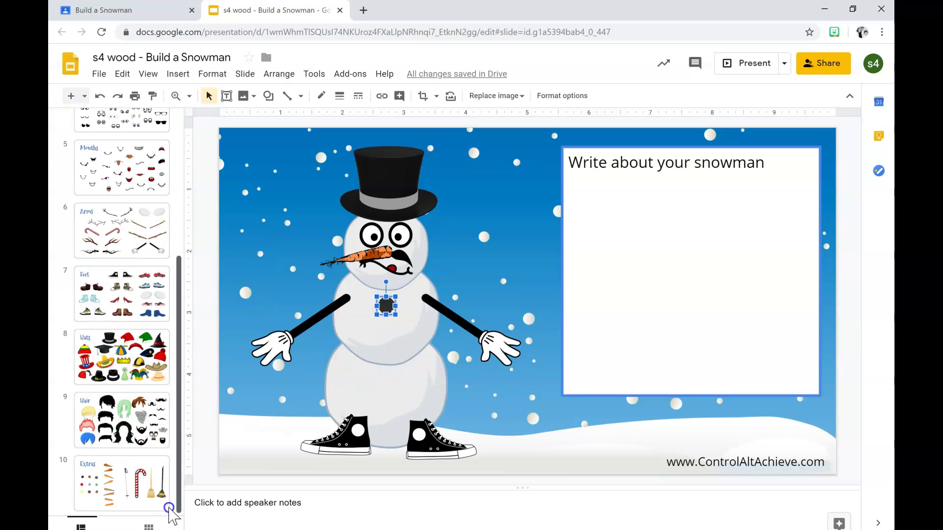
{"action": "left_click", "coordinate": [137, 502]}
{"action": "left_click", "coordinate": [263, 258]}
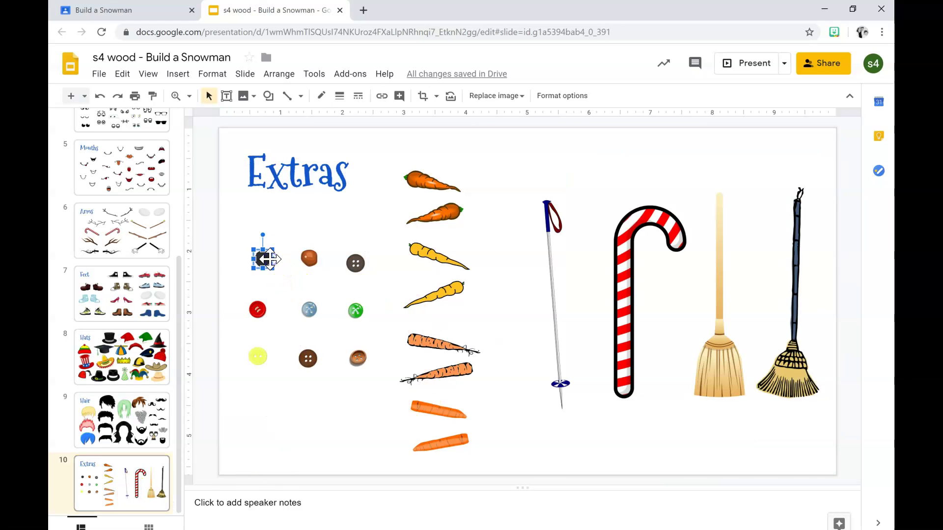
{"action": "left_click_drag", "start_coordinate": [180, 370], "coordinate": [164, 236]}
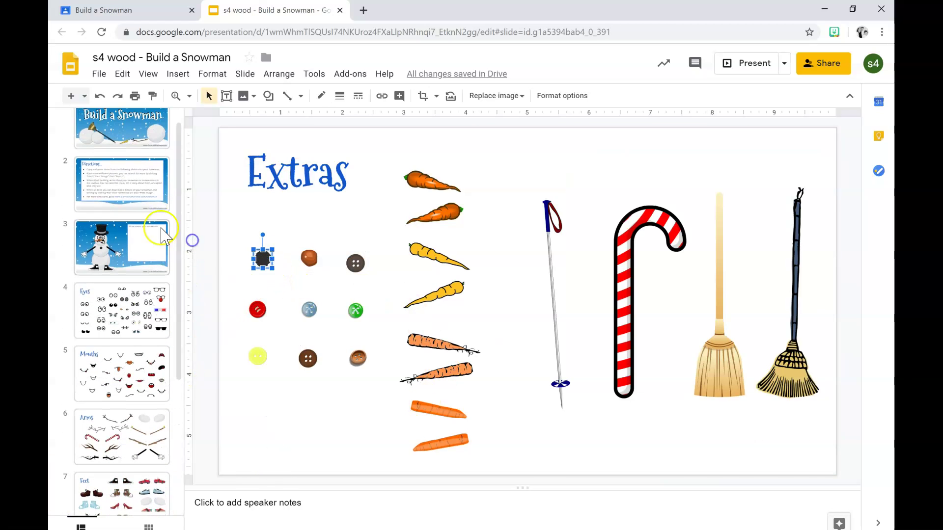
{"action": "left_click", "coordinate": [163, 236]}
{"action": "key", "text": "ctrl+v"}
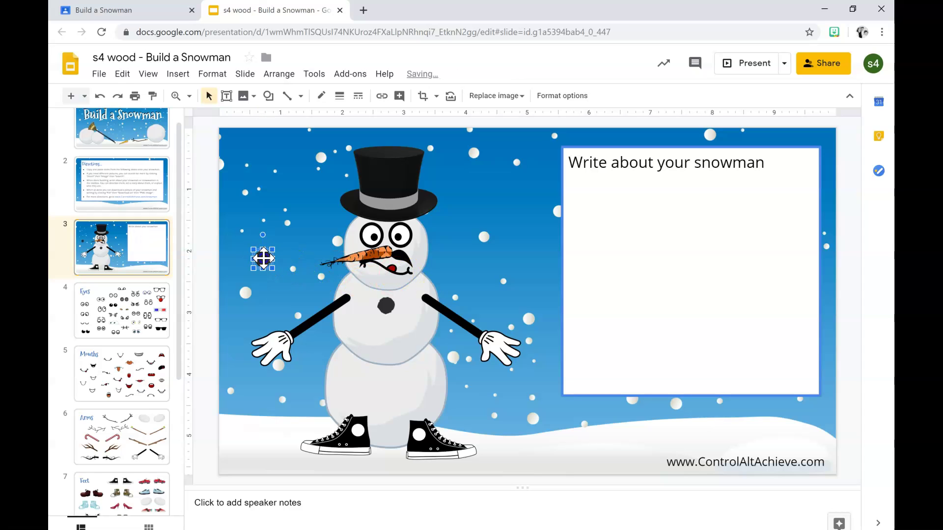
{"action": "left_click_drag", "start_coordinate": [262, 259], "coordinate": [388, 330]}
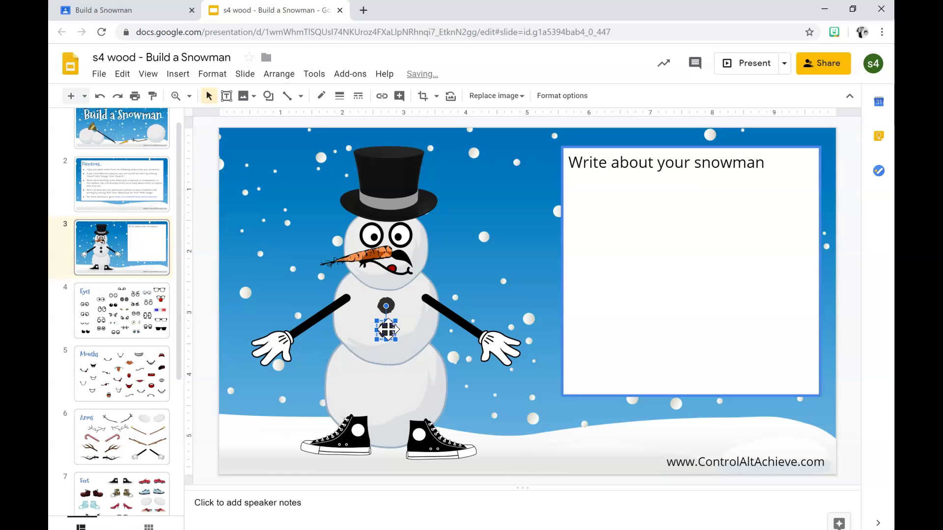
{"action": "left_click", "coordinate": [226, 325]}
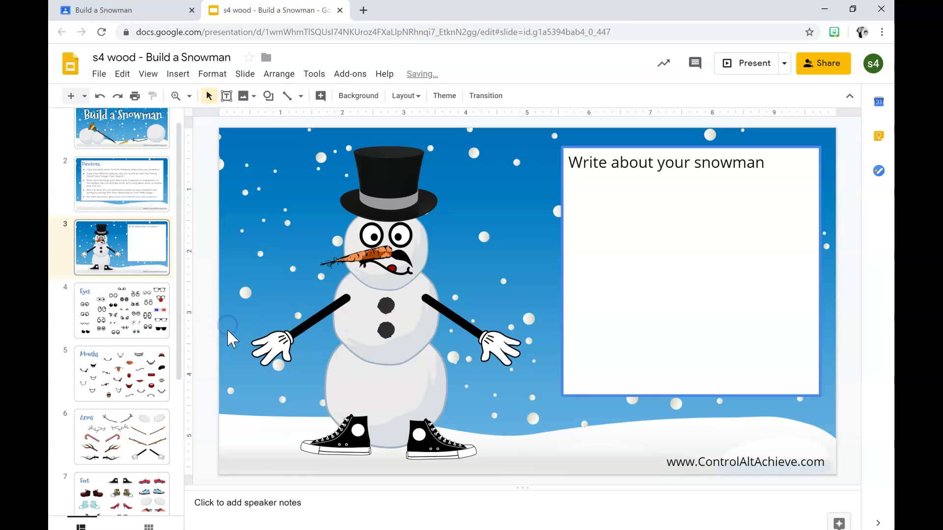
Delete the 'Write about your snowman' prompt and start the 'My snowman is' paragraph in its place.
{"action": "left_click", "coordinate": [608, 170]}
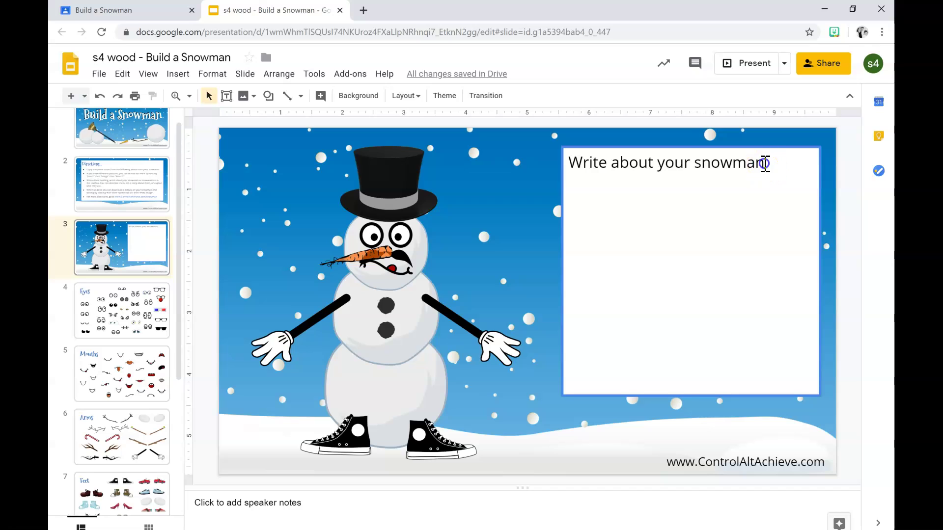
{"action": "left_click_drag", "start_coordinate": [765, 163], "coordinate": [572, 166]}
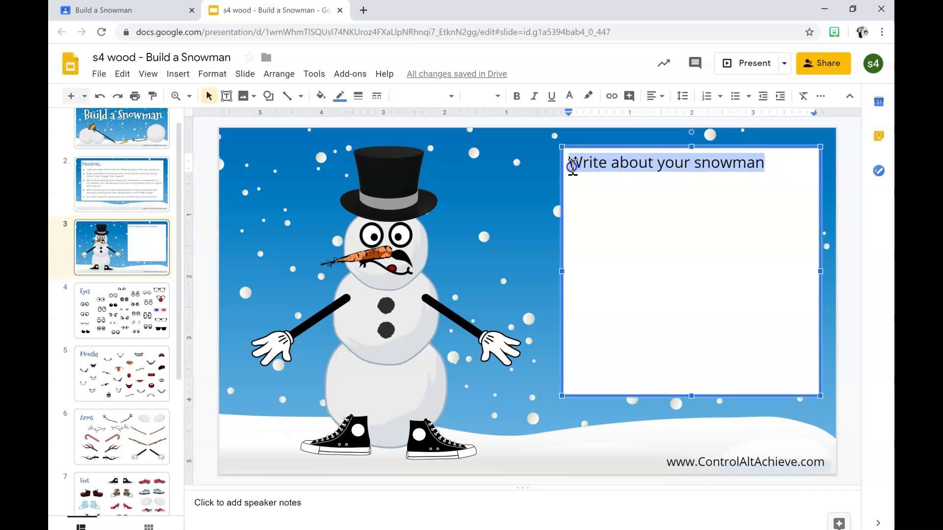
{"action": "key", "text": "BackSpace"}
{"action": "left_click", "coordinate": [580, 185]}
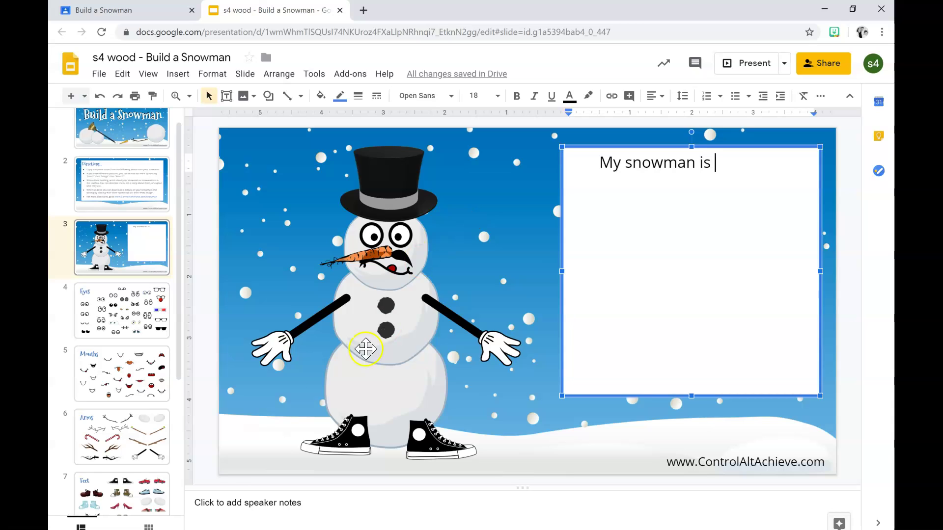
Turn in the Build a Snowman assignment in Google Classroom.
{"action": "left_click", "coordinate": [151, 15]}
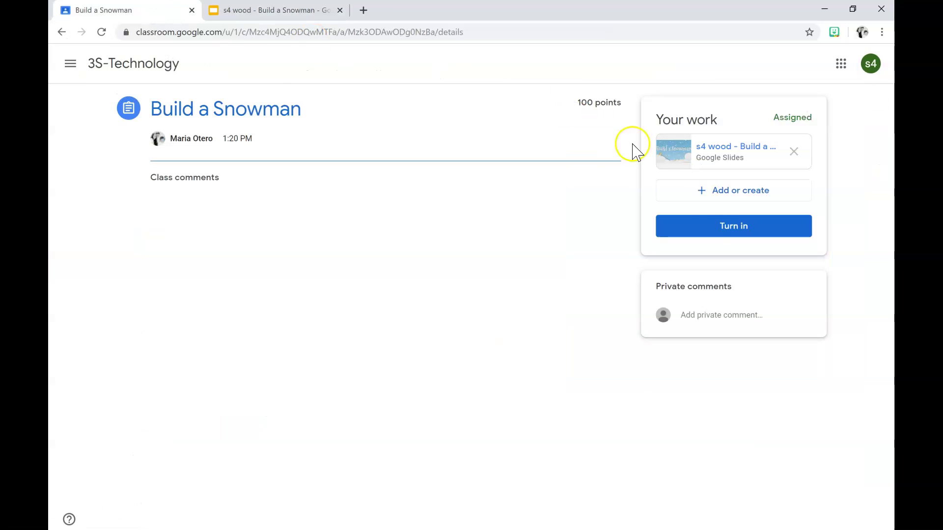
{"action": "left_click", "coordinate": [711, 234]}
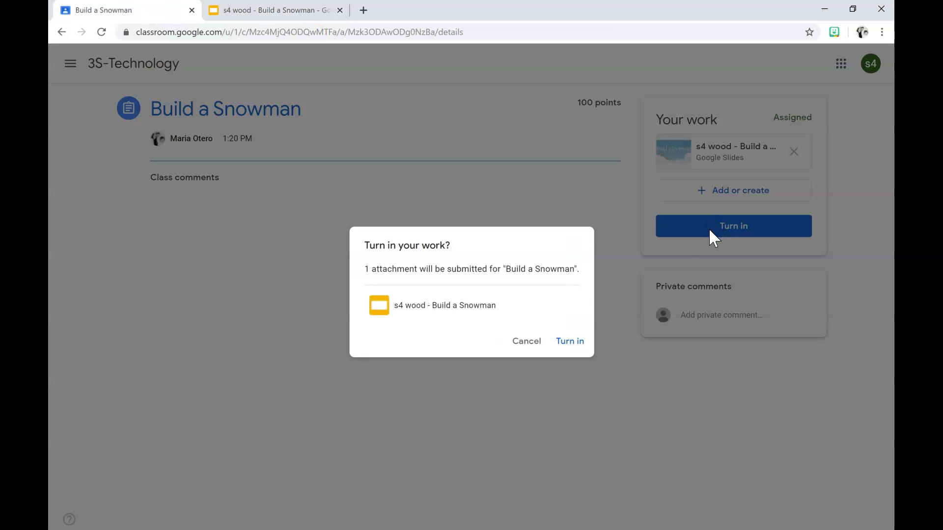
{"action": "left_click", "coordinate": [567, 341]}
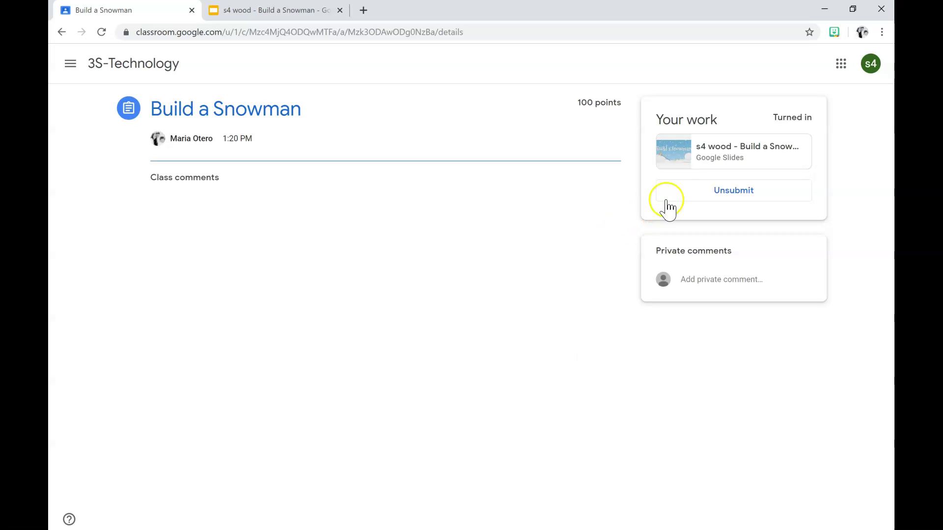
Unsubmit the Build a Snowman work so it reads Assigned again.
{"action": "left_click", "coordinate": [686, 196]}
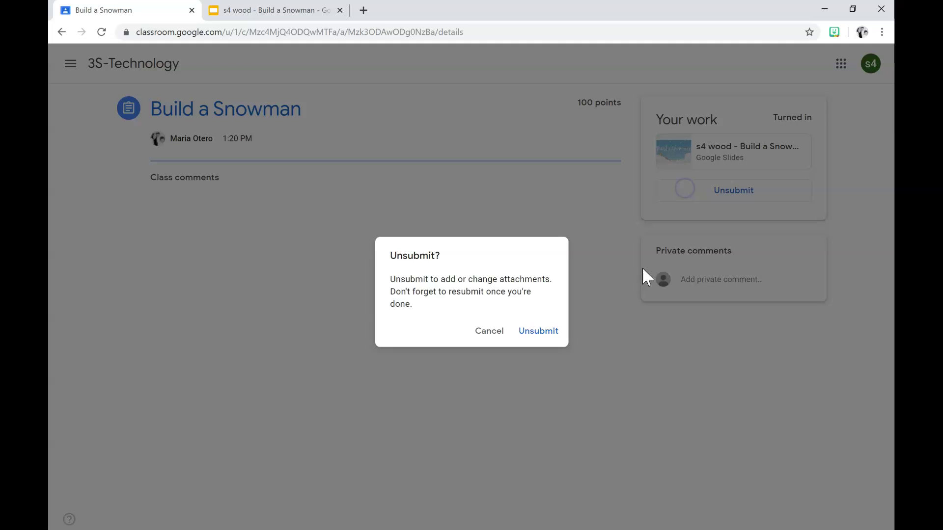
{"action": "left_click", "coordinate": [543, 337]}
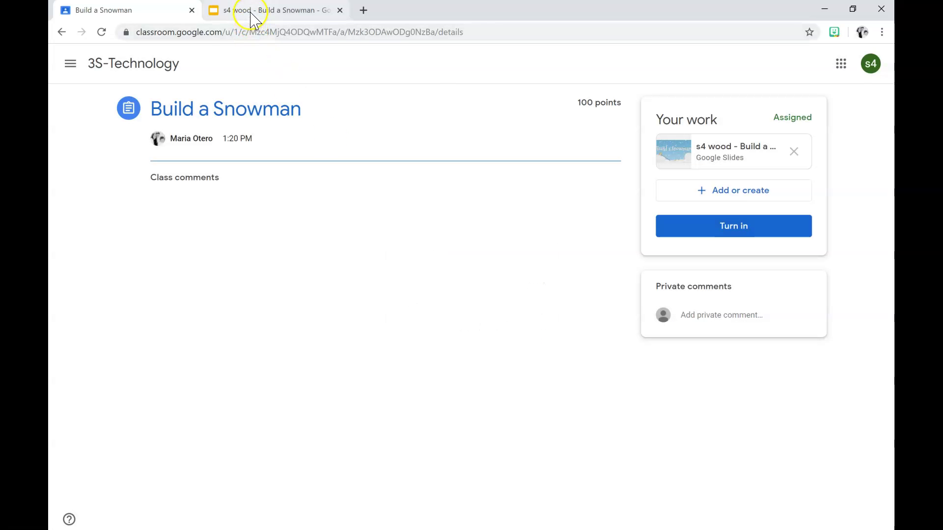
{"action": "left_click", "coordinate": [252, 15]}
{"action": "left_click", "coordinate": [153, 11]}
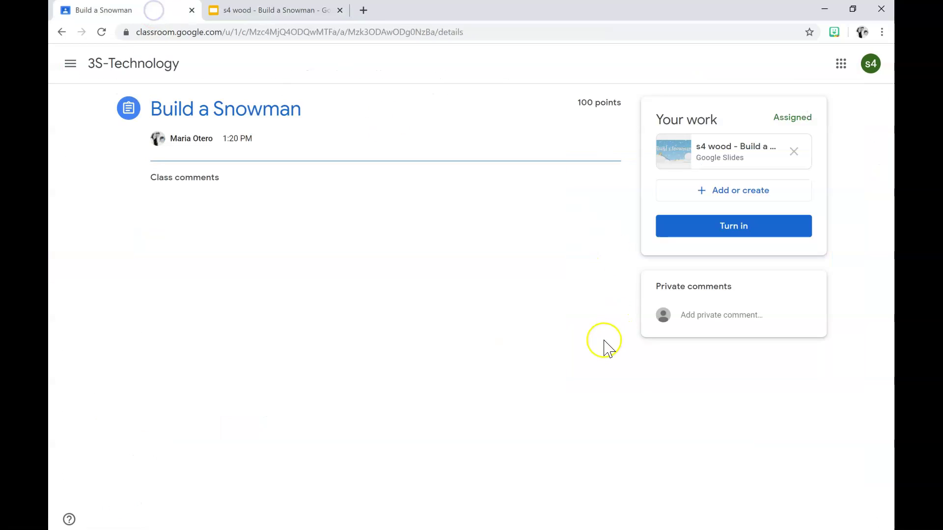